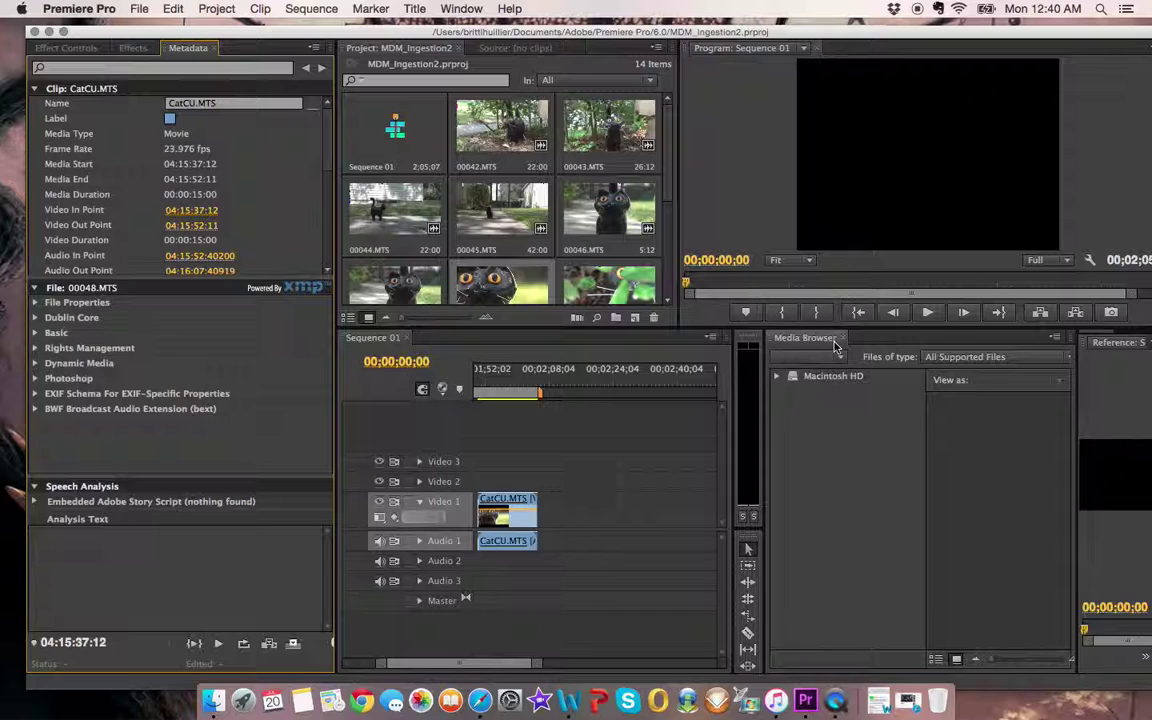
Step: Expand Macintosh HD in the Media Browser and create a project bin named "Cat - Raw"
left_click(777, 379)
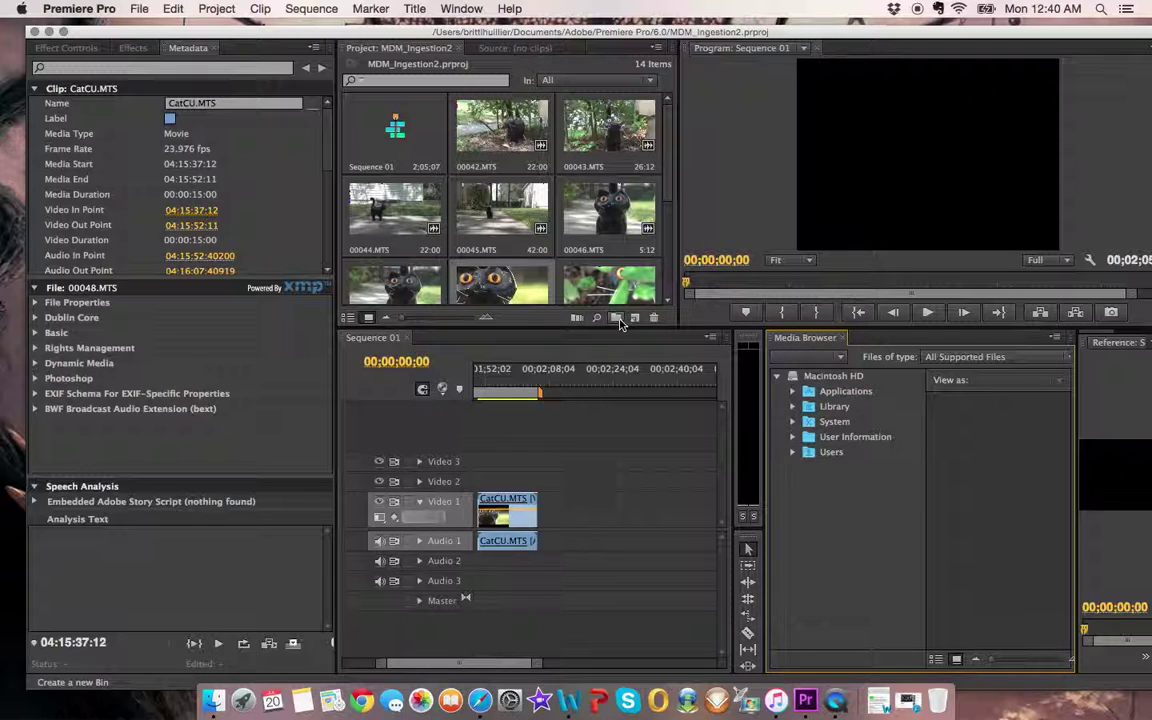
left_click(617, 318)
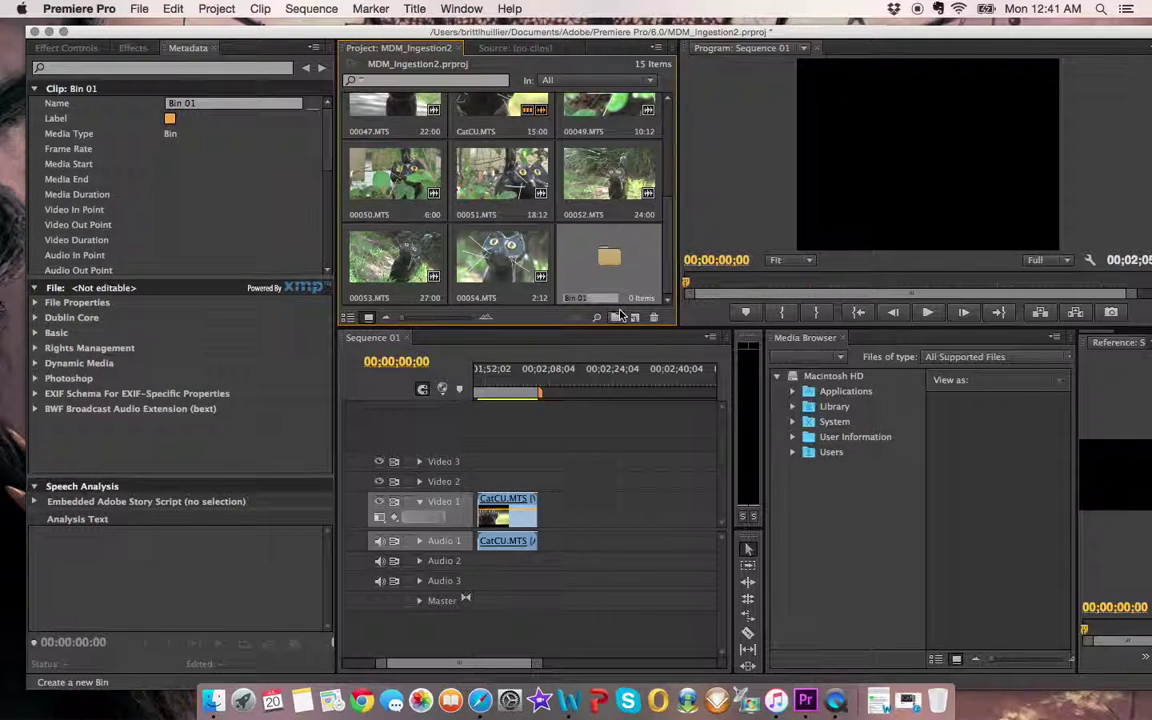
key("BackSpace")
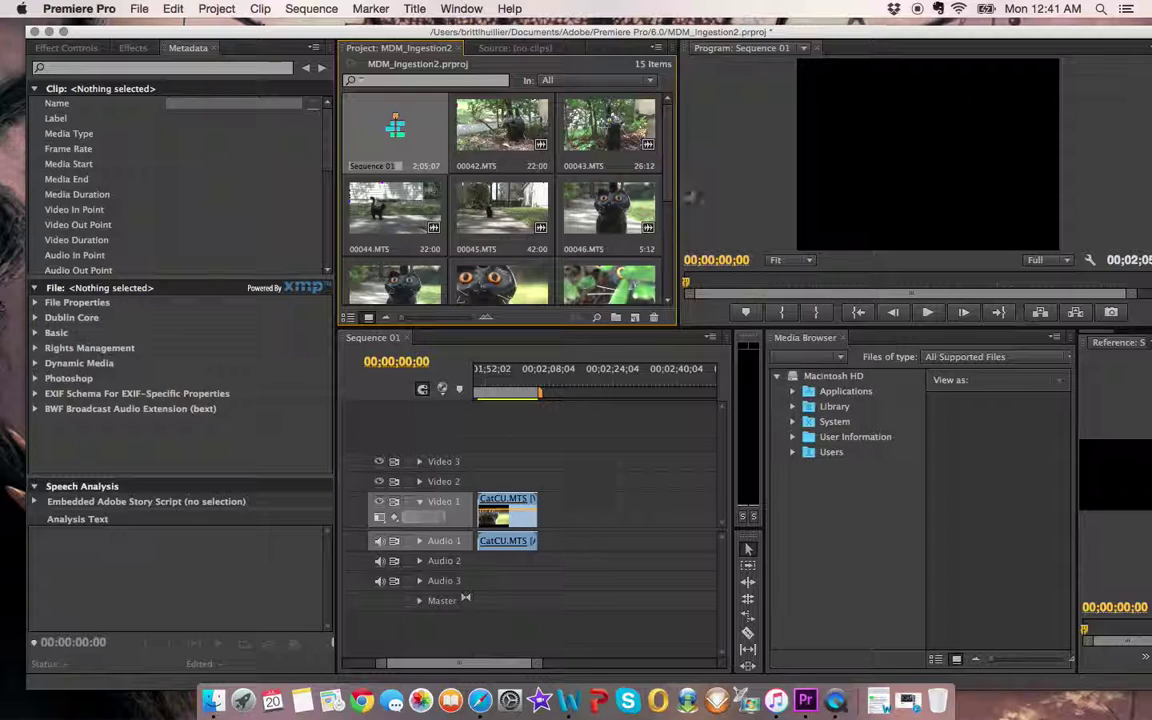
Step: Move all the .MTS cat clips in the project, including CatCU.MTS, into the "Cat - Raw" bin
scroll(605, 230, "down", 5)
scroll(672, 272, "down", 2)
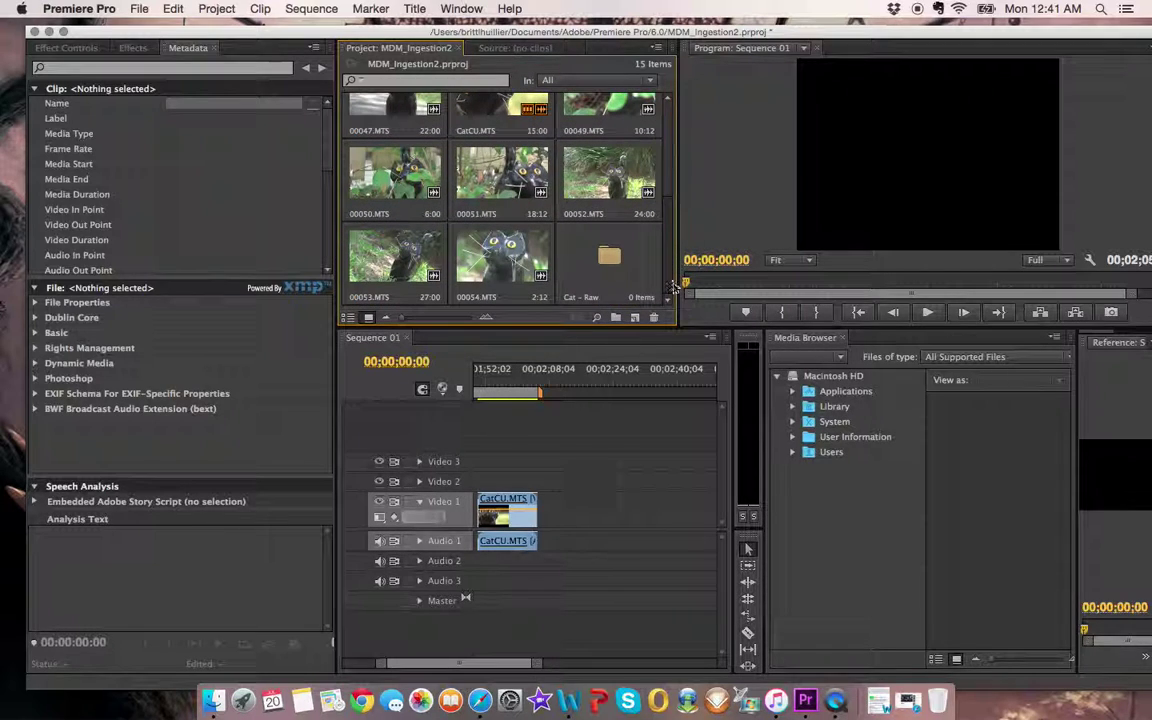
left_click_drag(524, 268, 610, 258)
left_click_drag(405, 258, 500, 258)
left_click_drag(414, 257, 417, 266)
left_click_drag(490, 172, 400, 265)
left_click_drag(395, 172, 500, 172)
left_click_drag(500, 257, 396, 256)
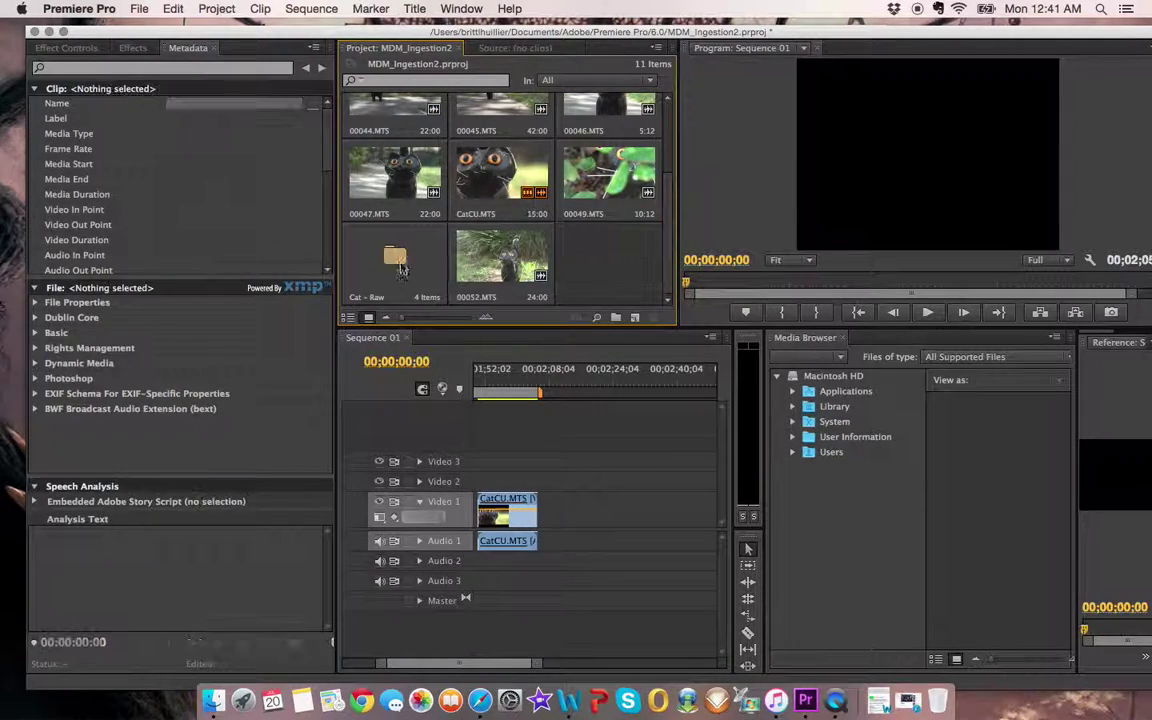
left_click_drag(516, 258, 396, 256)
left_click_drag(395, 172, 408, 264)
left_click_drag(465, 165, 603, 174)
mouse_move(395, 258)
left_mouse_down()
mouse_move(502, 258)
mouse_move(397, 262)
left_mouse_up()
left_click_drag(397, 193, 410, 250)
left_click_drag(476, 203, 608, 208)
left_click_drag(384, 224, 500, 224)
left_click_drag(495, 140, 398, 228)
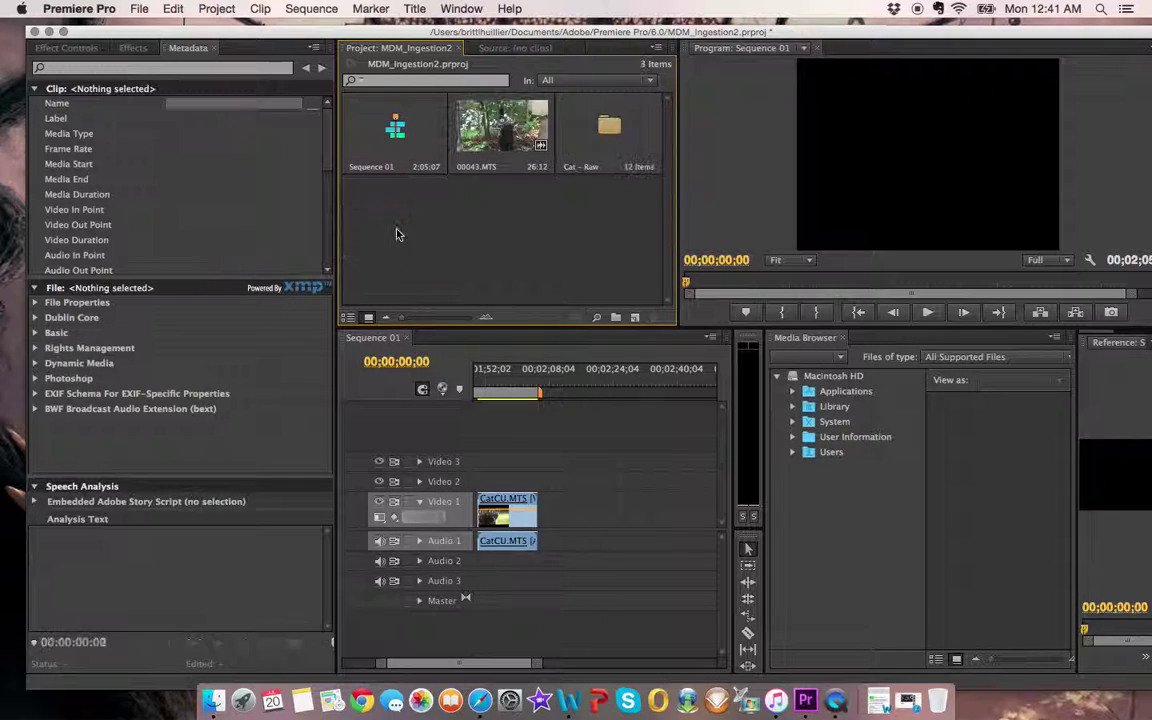
left_click_drag(487, 146, 598, 149)
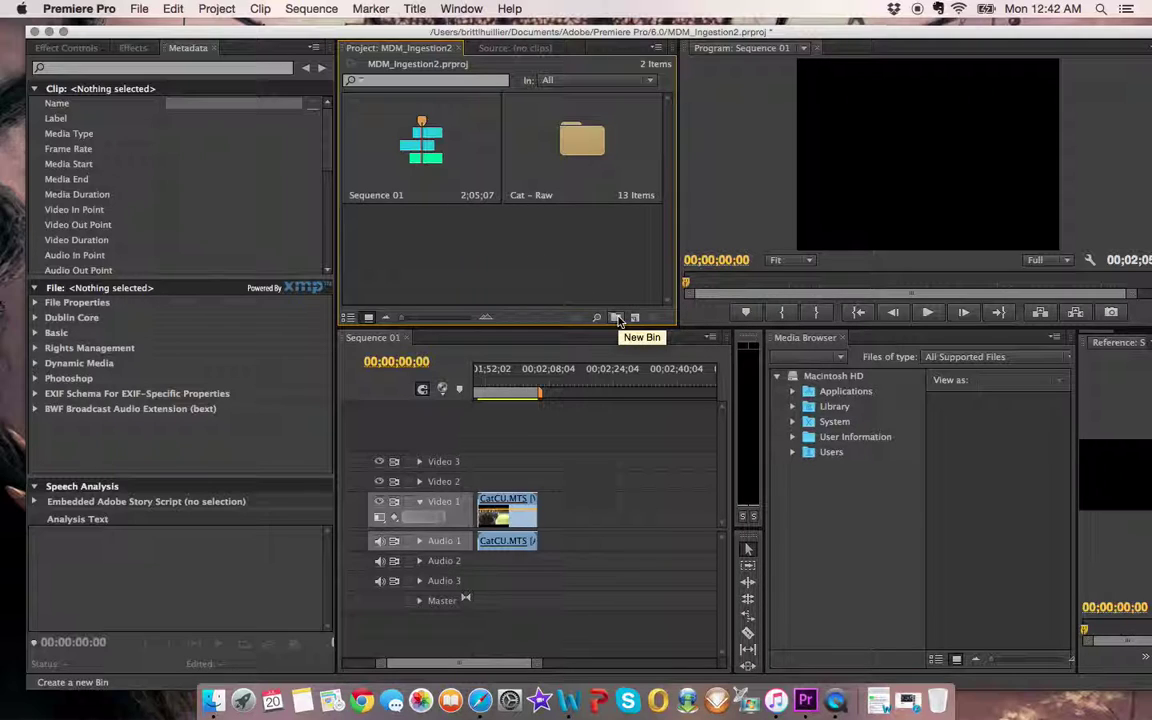
Step: Create a second project bin named "Other Video" and open it
left_click(617, 318)
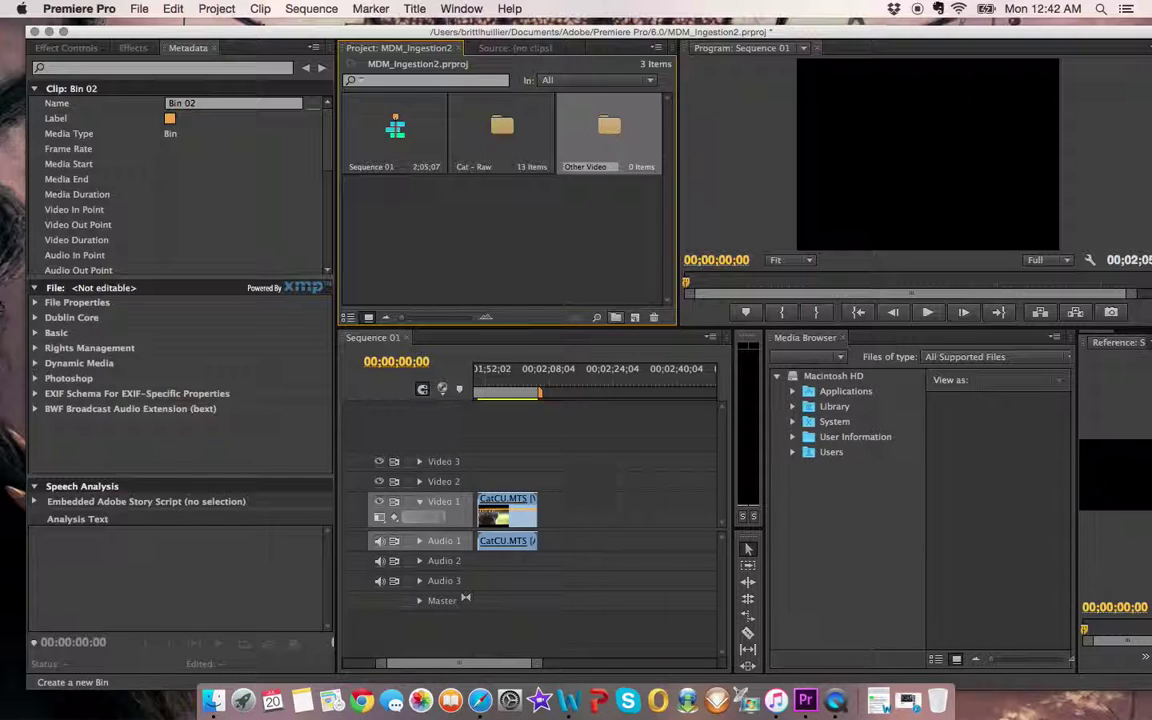
left_click(395, 130)
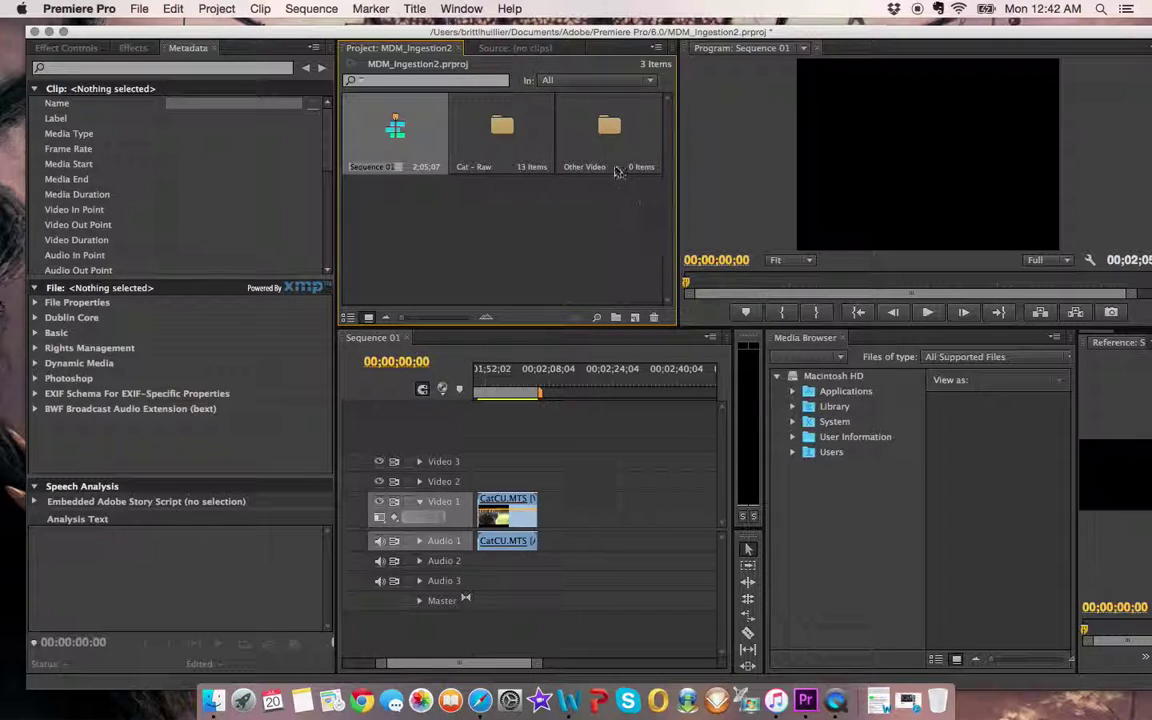
left_click(597, 215)
double_click(611, 148)
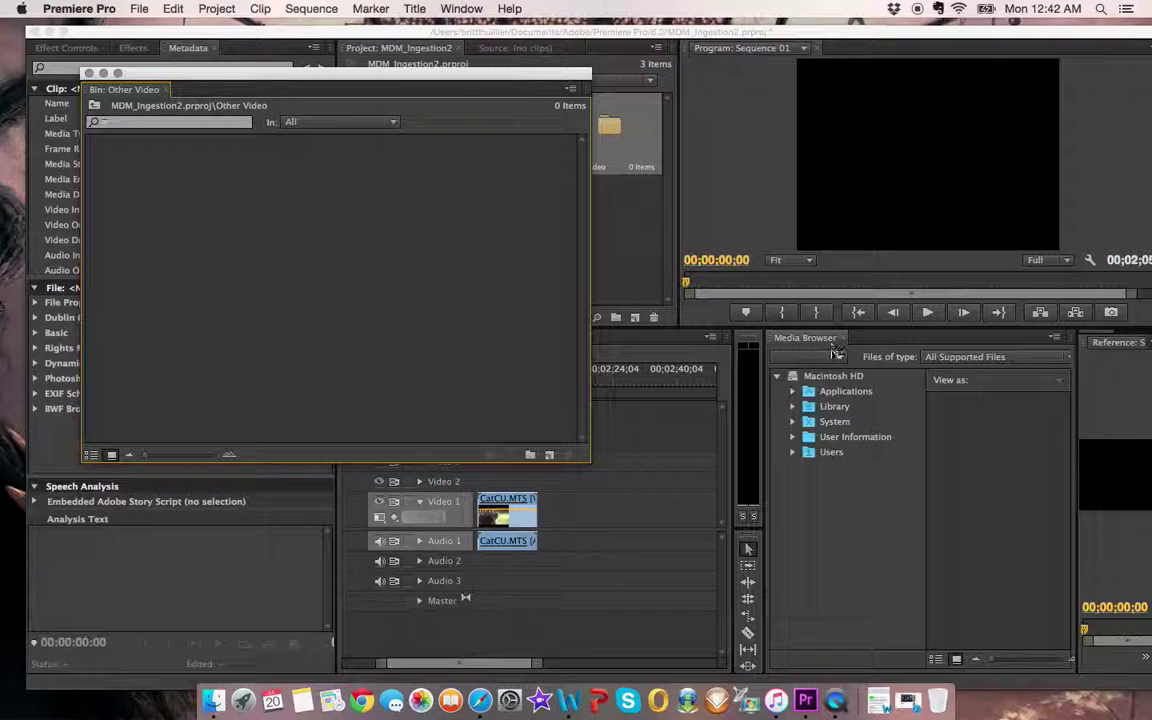
Step: Browse the Media Browser to the Video folder inside Demo Reel on the Desktop, and close the "Other Video" bin window
left_click(792, 453)
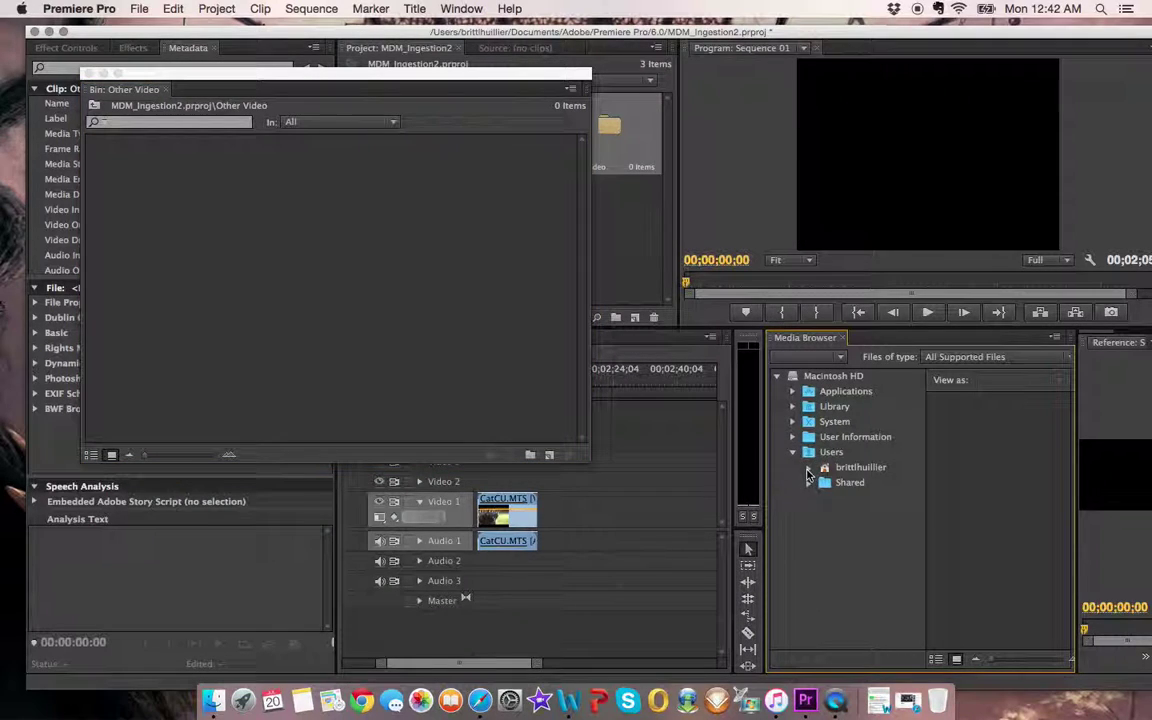
left_click(809, 468)
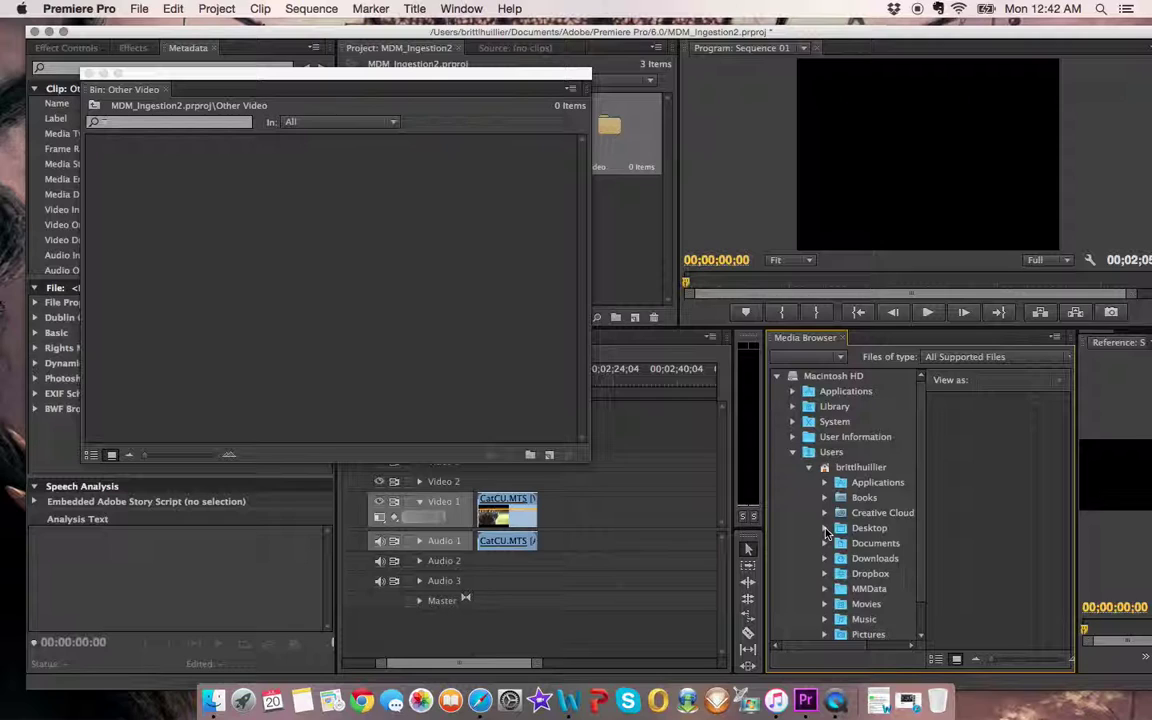
left_click(825, 528)
left_click(890, 543)
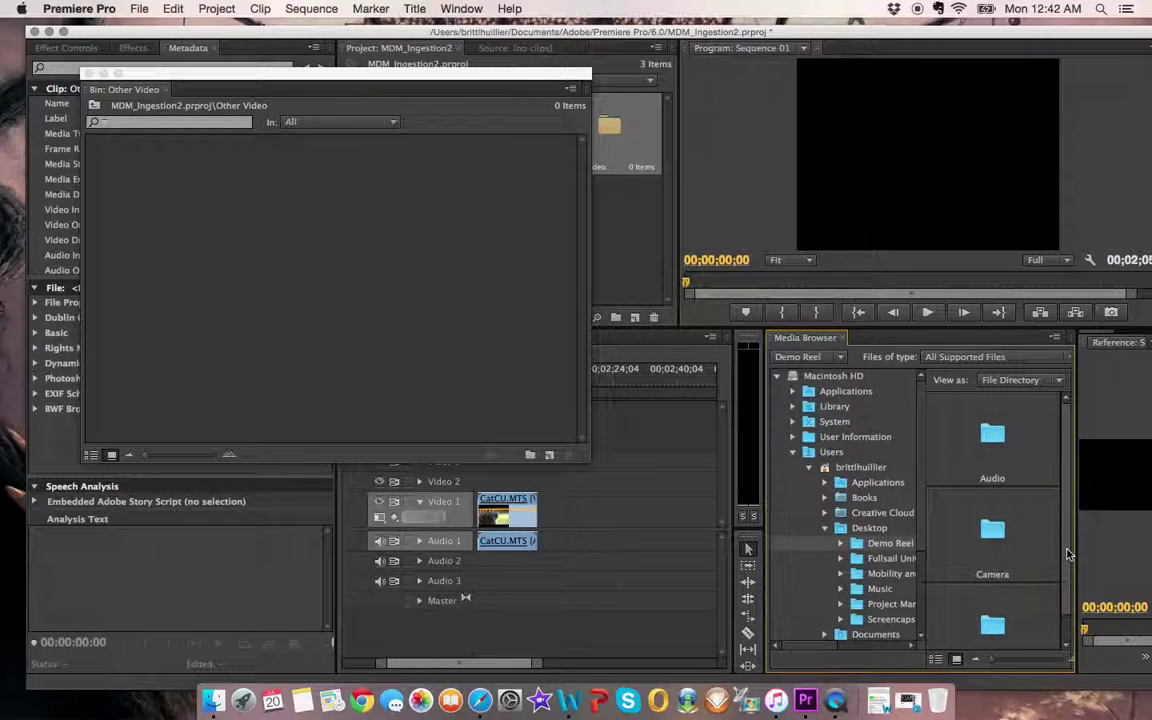
scroll(1068, 565, "down", 1)
left_click_drag(1068, 565, 1068, 587)
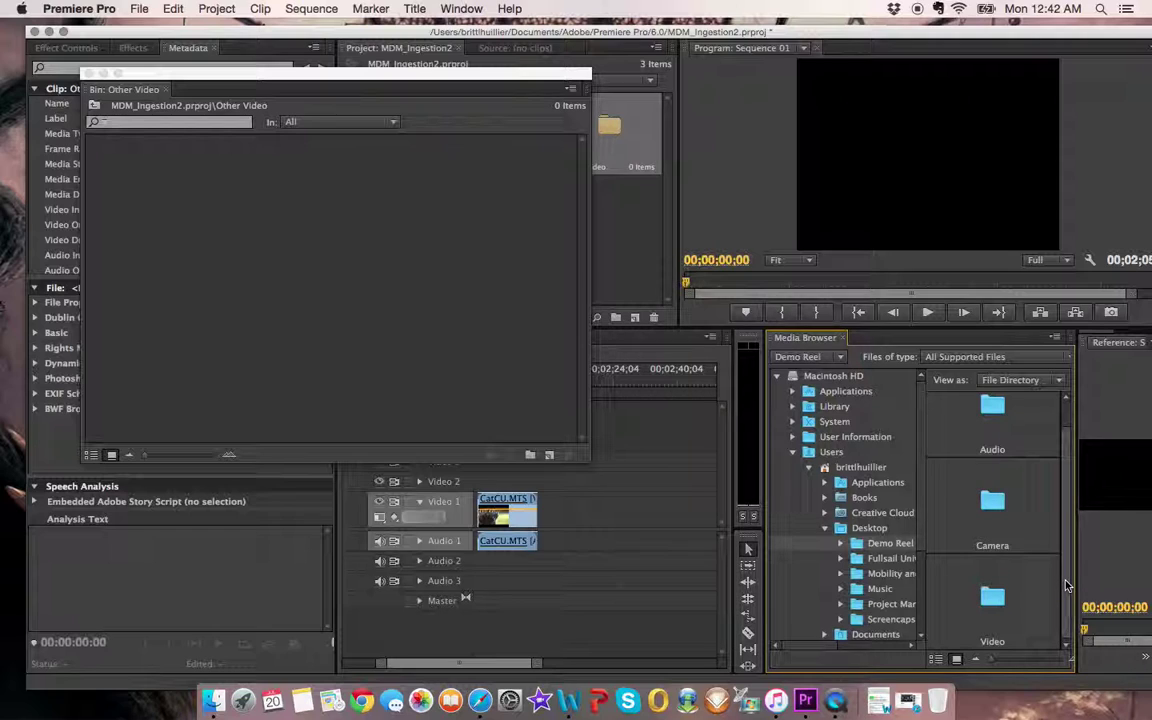
double_click(1010, 617)
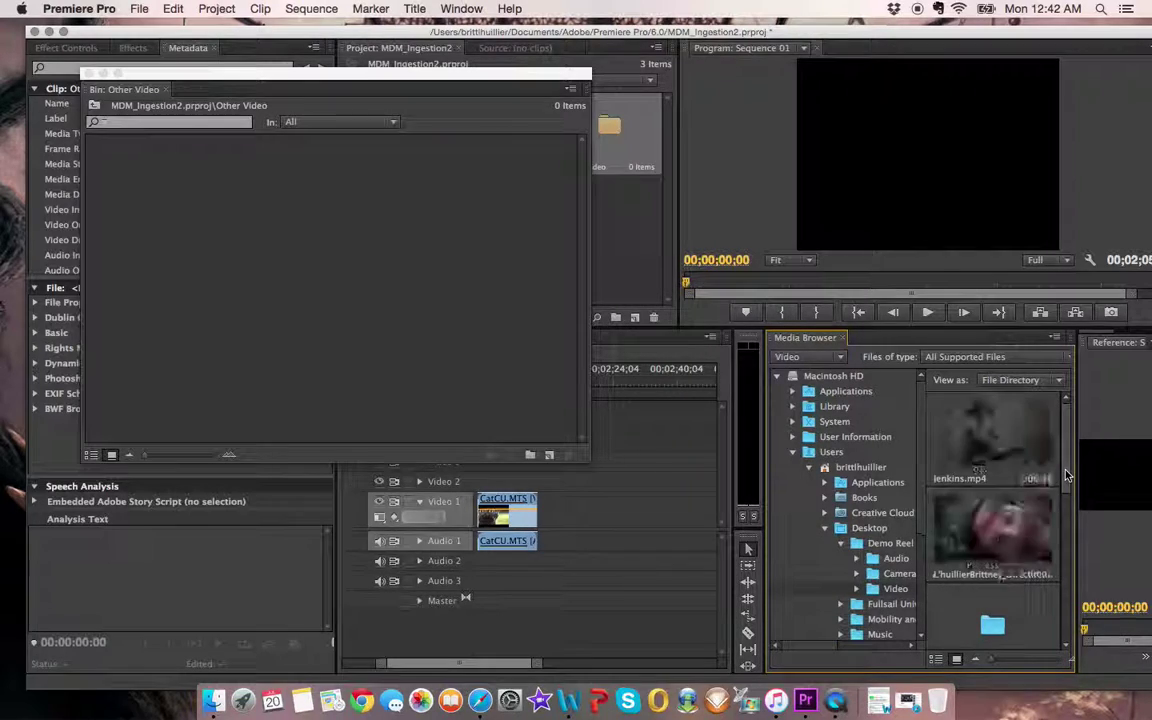
mouse_move(1063, 481)
left_mouse_down()
mouse_move(1067, 618)
mouse_move(1072, 472)
left_mouse_up()
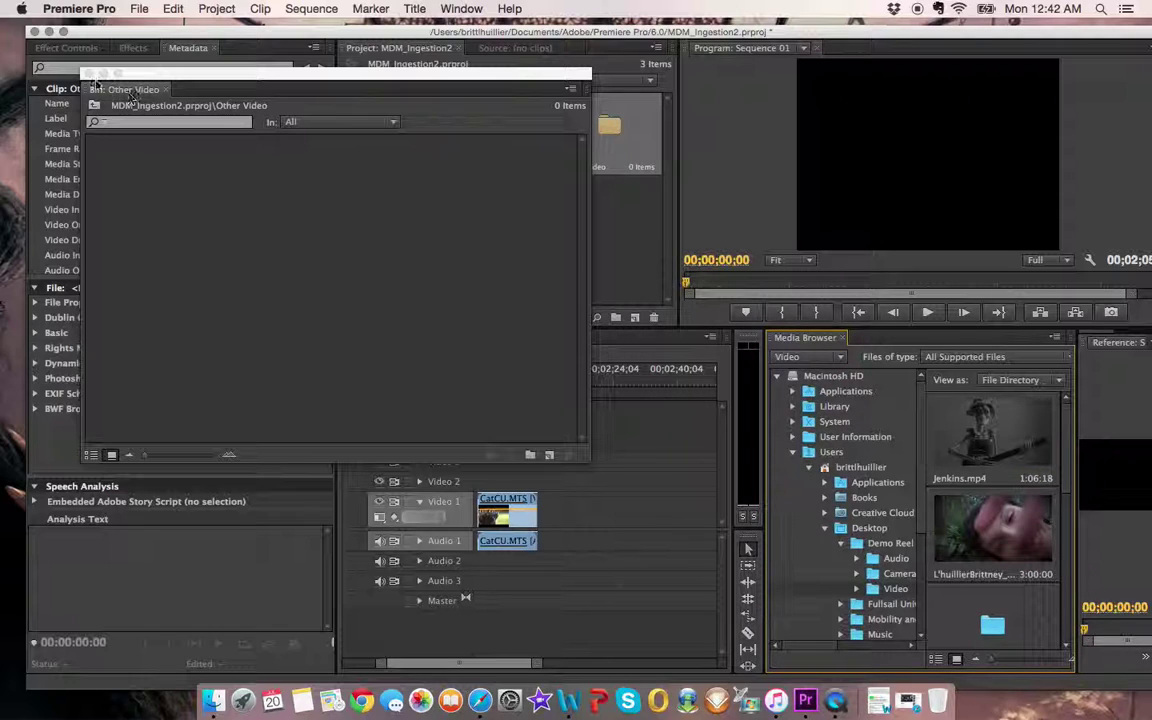
left_click(89, 76)
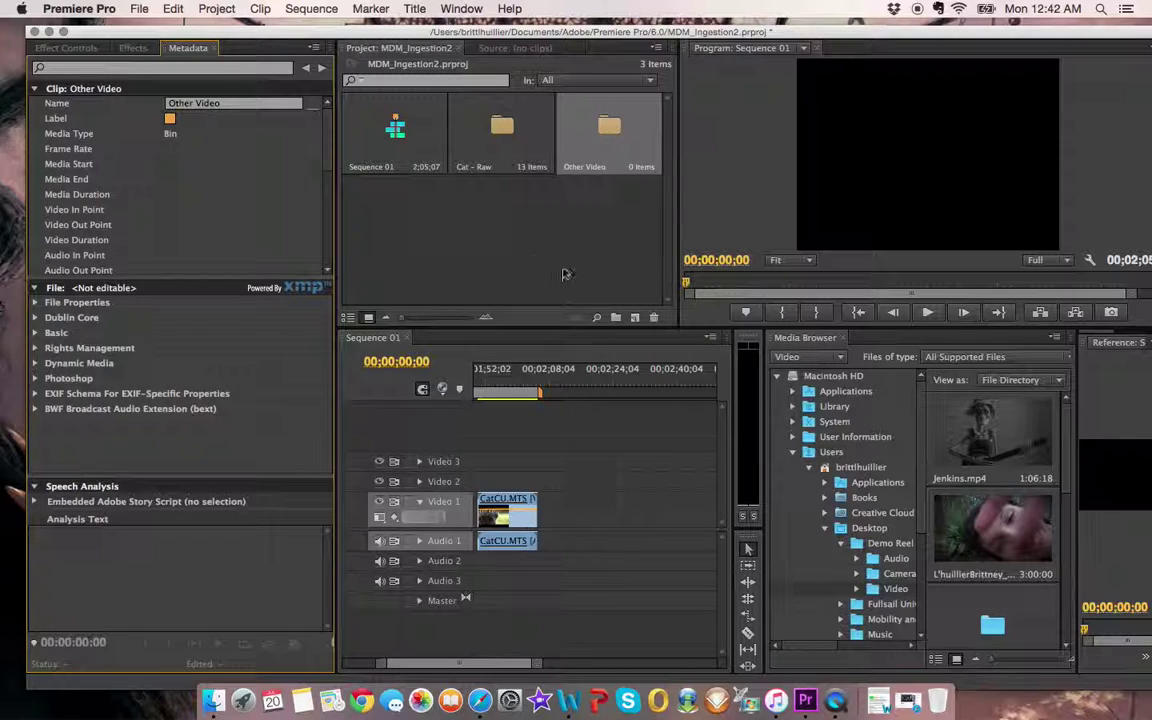
Step: Import Jenkins.mp4 from the Video folder and move it into the "Other Video" bin
right_click(1004, 484)
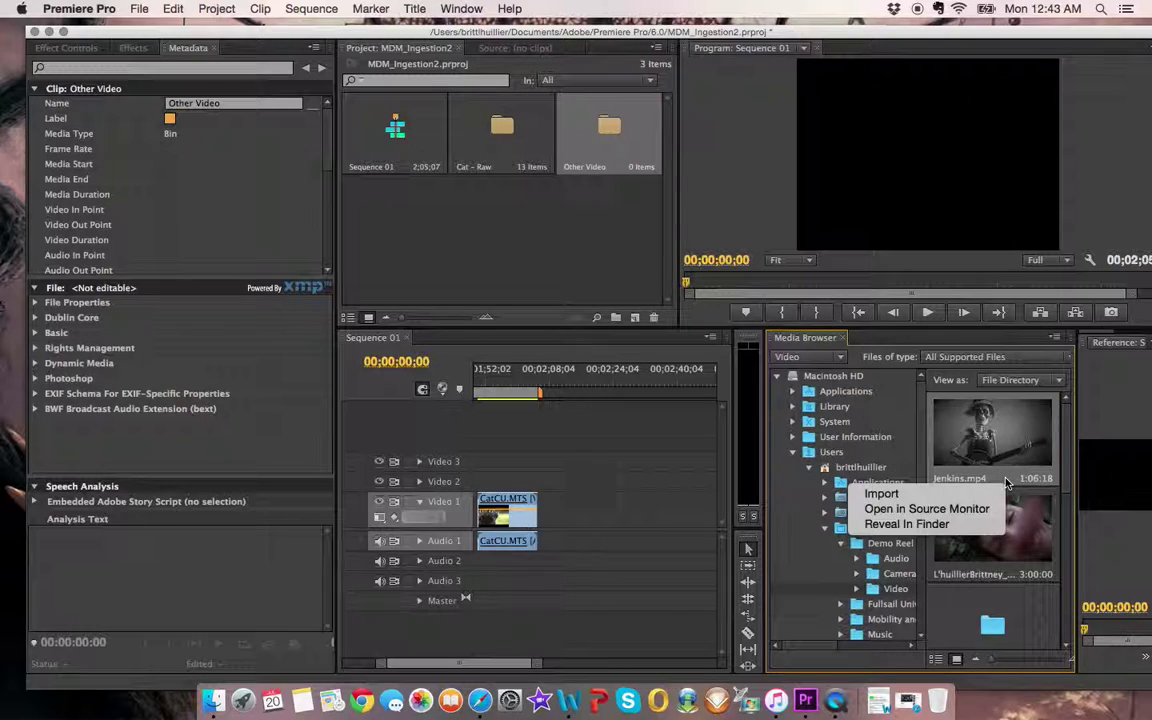
left_click(971, 498)
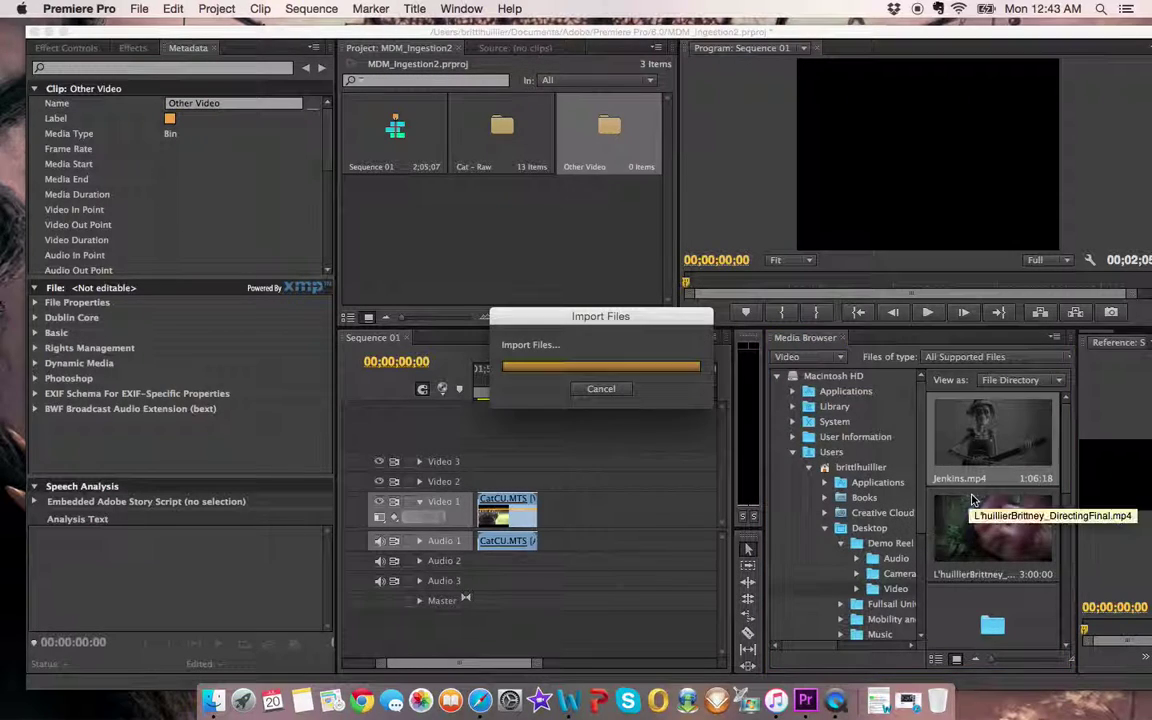
left_click_drag(436, 190, 598, 153)
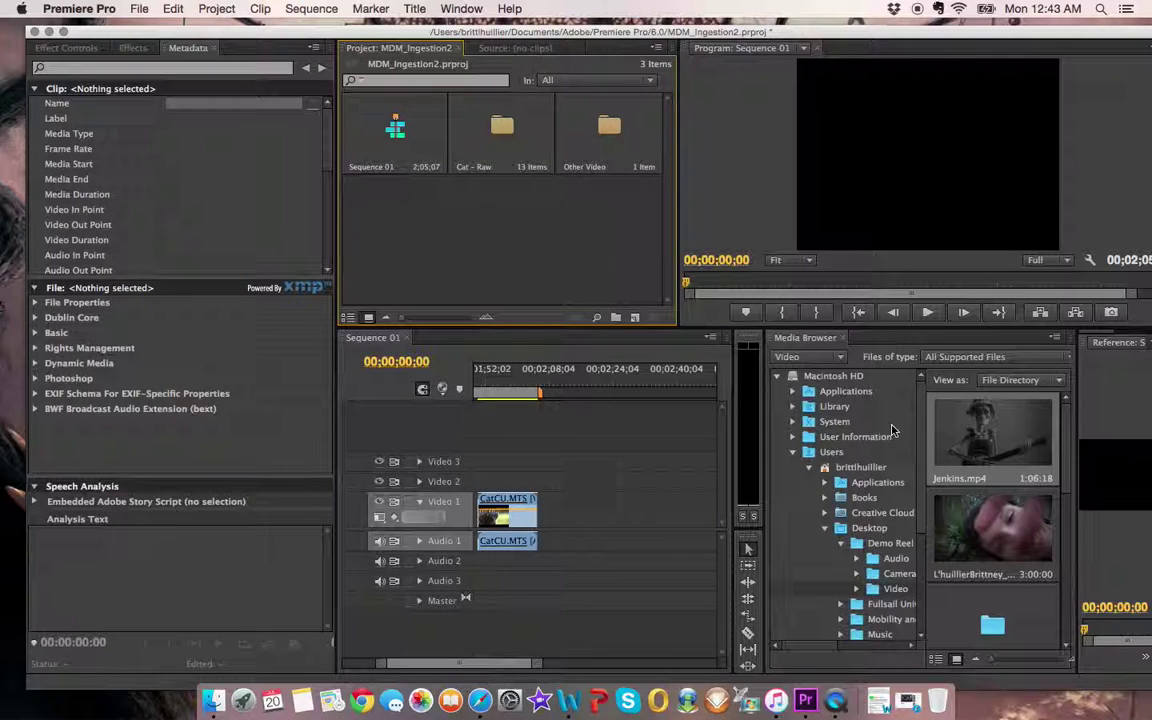
Step: Import the video whose file name ends in "DirectingFinal.mp4" and move it into the "Other Video" bin
left_click(983, 522)
right_click(983, 522)
left_click(992, 526)
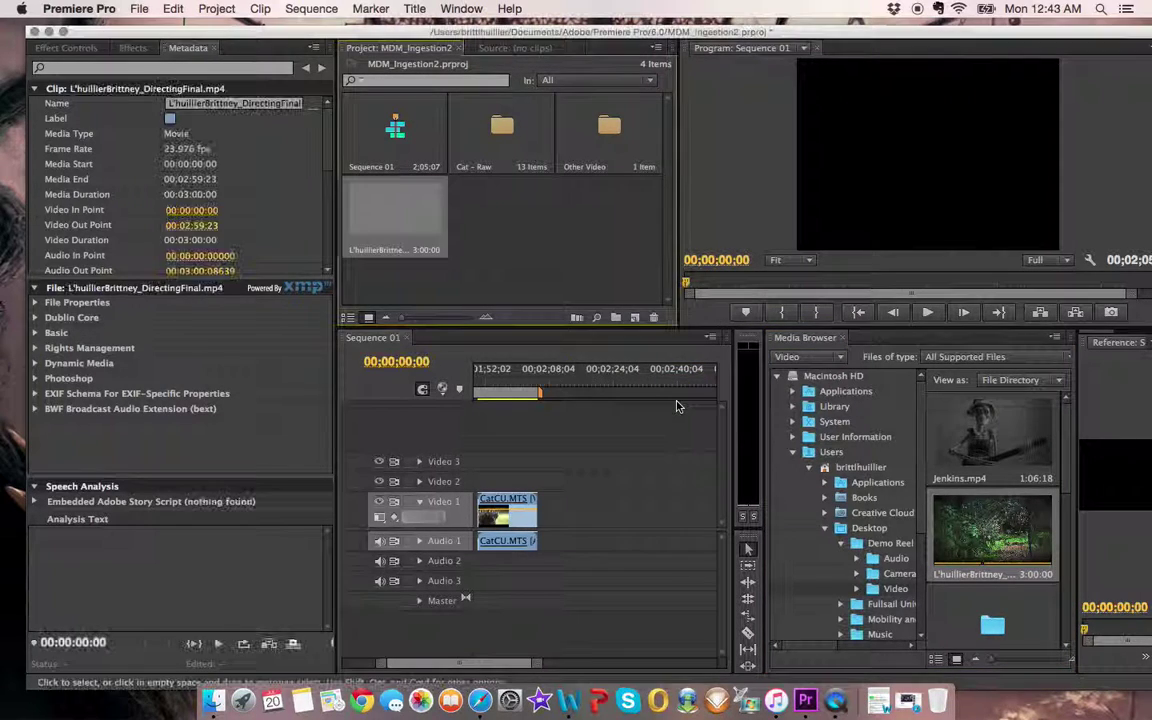
left_click_drag(406, 213, 607, 156)
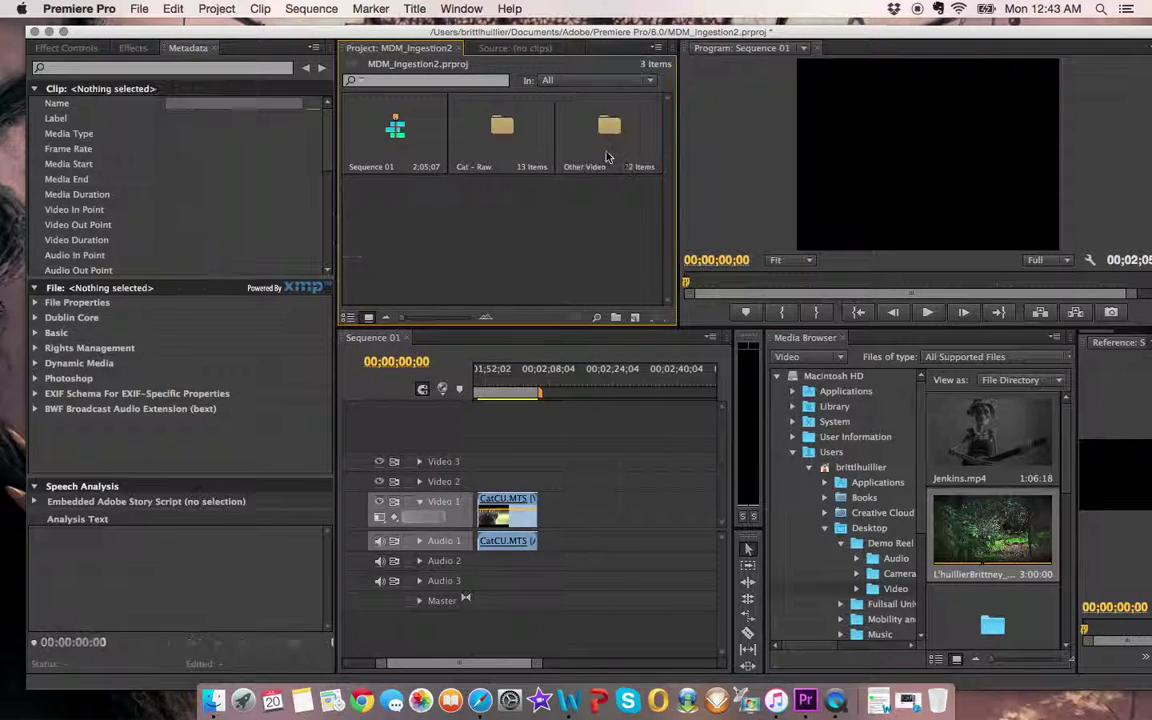
Step: Import Phenomenon II.mp4 from the Video folder and move it into the "Other Video" bin
left_click(1068, 457)
left_click_drag(1068, 457, 1068, 533)
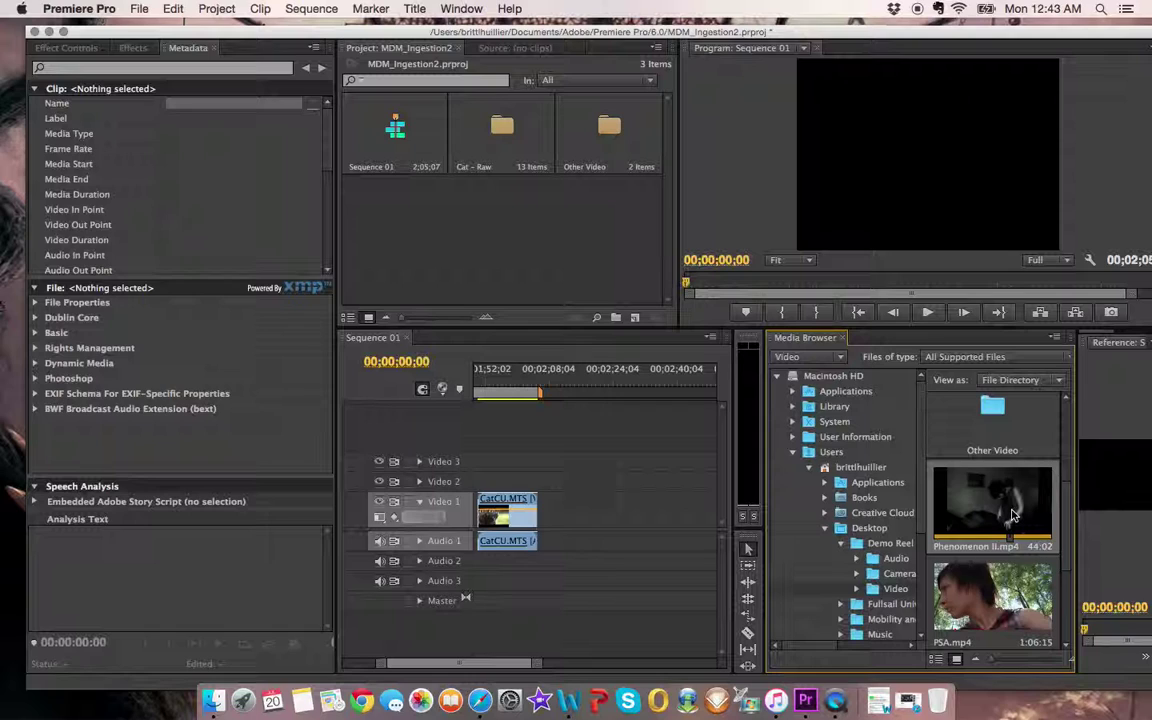
right_click(1012, 515)
left_click(985, 515)
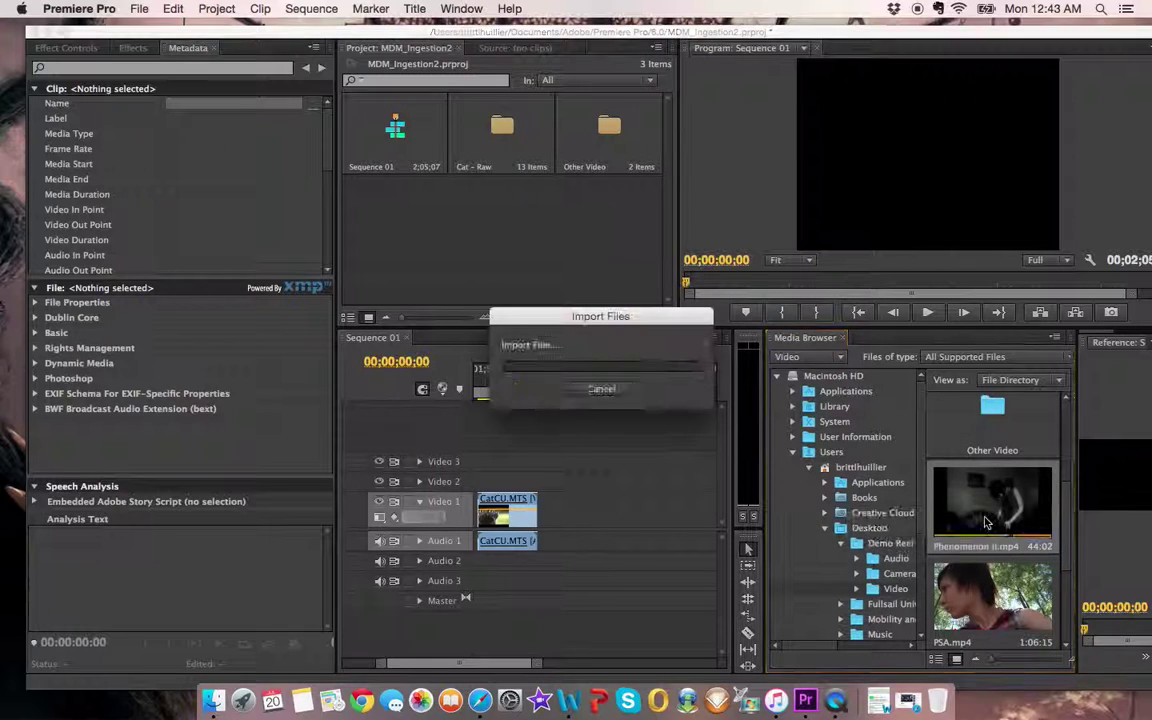
mouse_move(388, 222)
left_mouse_down()
mouse_move(553, 155)
mouse_move(586, 150)
mouse_move(598, 162)
mouse_move(560, 165)
mouse_move(405, 230)
left_mouse_up()
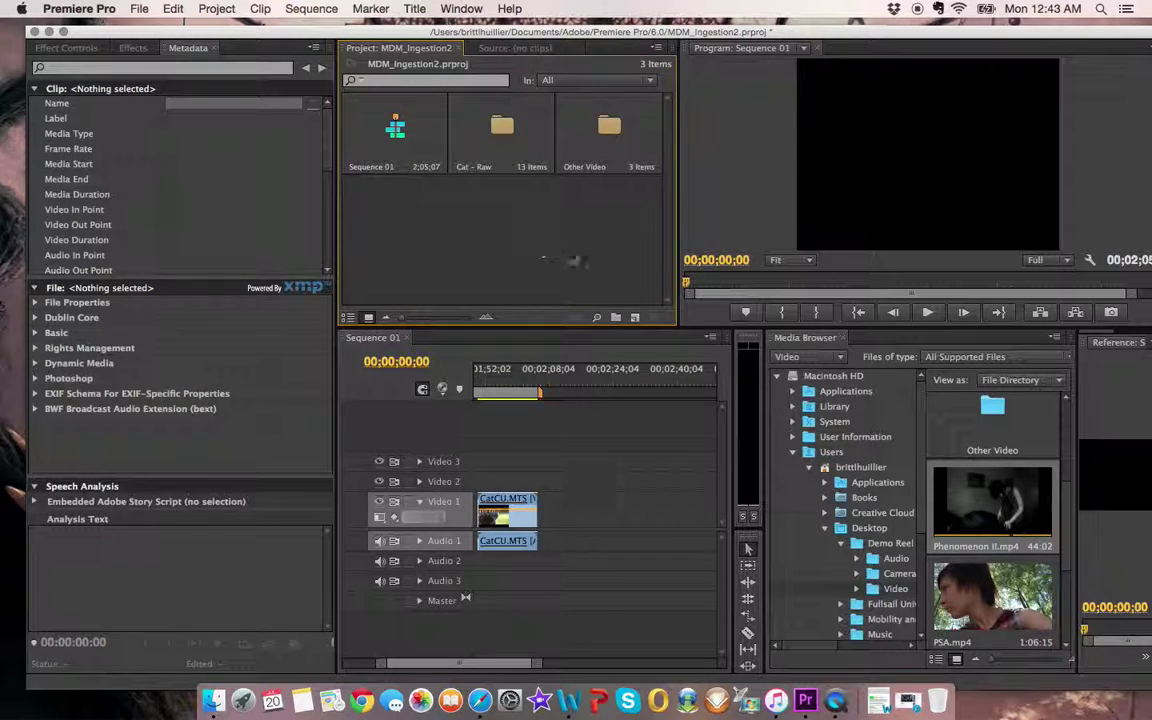
Step: Import PSA.mp4 from the Video folder and move it into the "Other Video" bin
scroll(1030, 512, "down", 3)
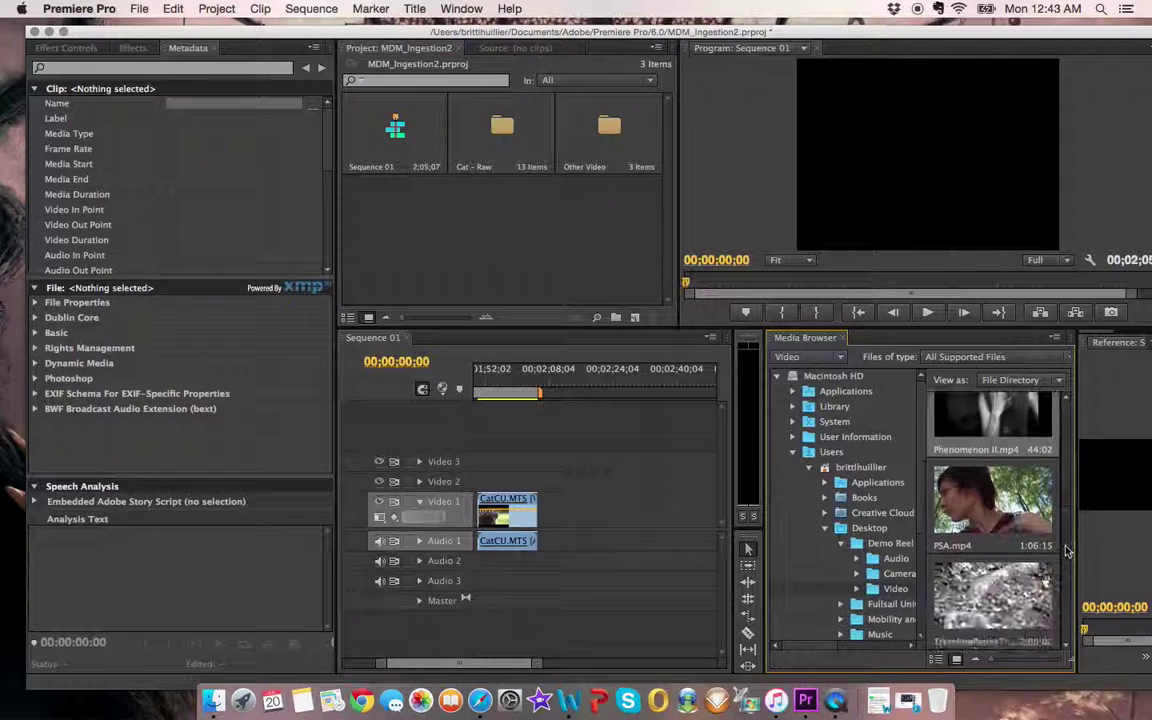
right_click(985, 513)
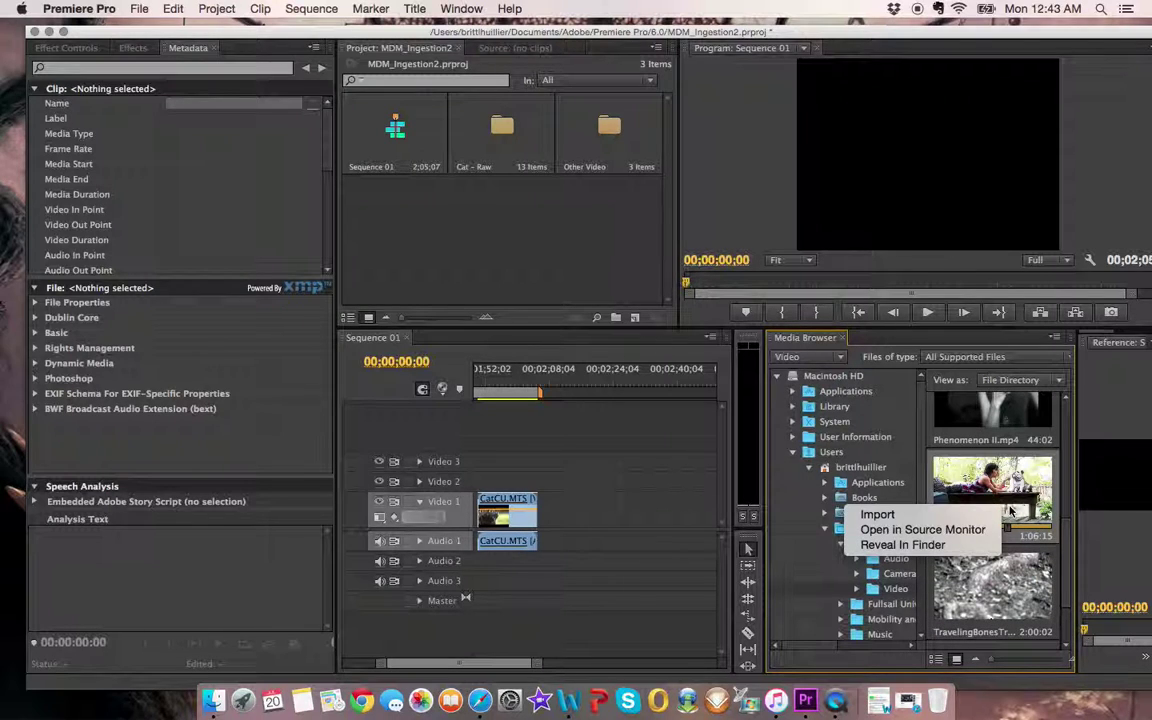
left_click(975, 516)
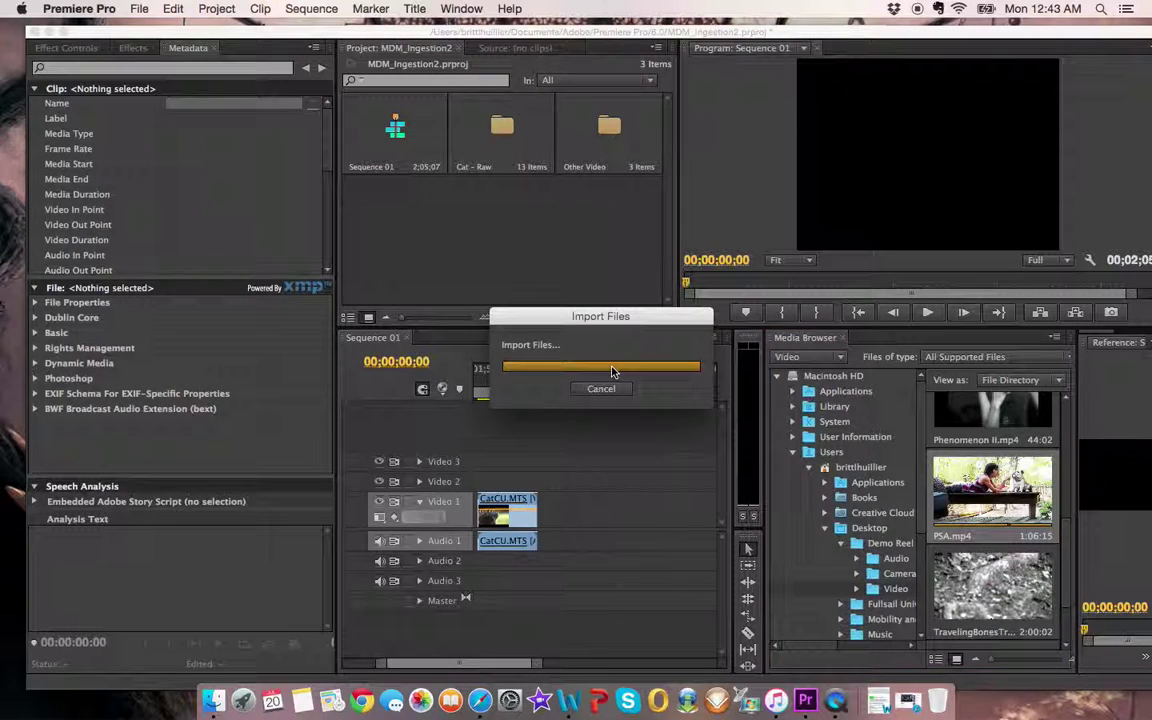
left_click_drag(405, 258, 609, 128)
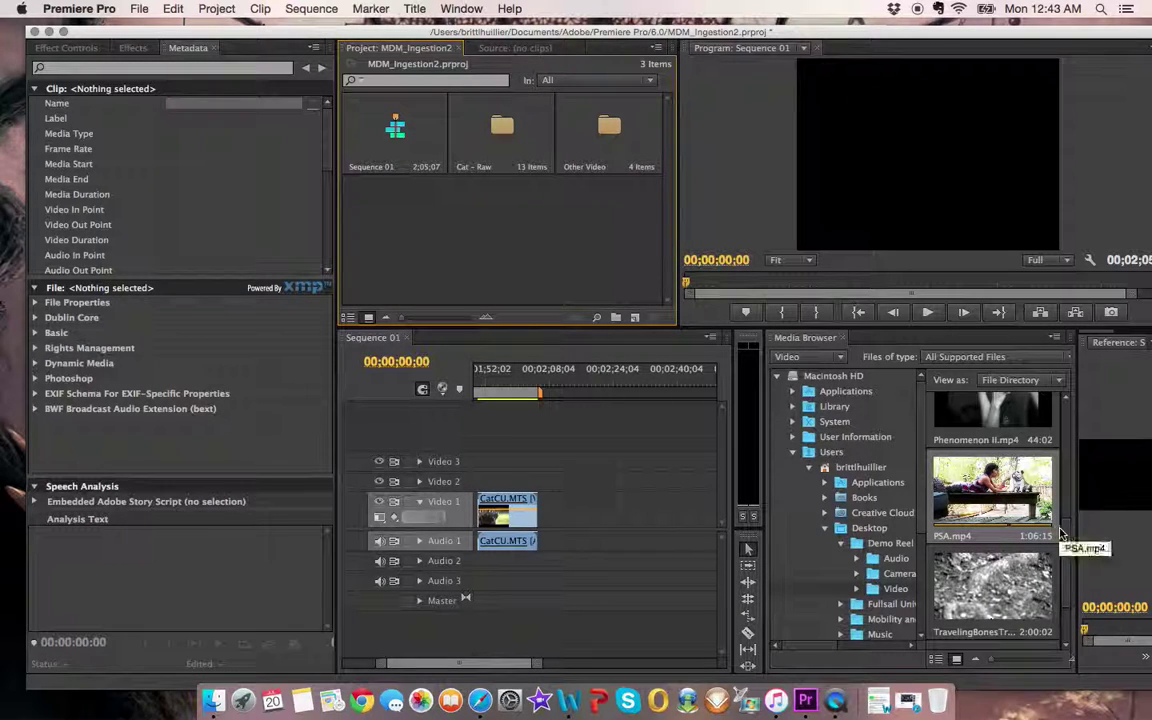
Step: Import TravelingBonesTrailer.mov from the Video folder and move it into the "Other Video" bin
scroll(1020, 520, "down", 2)
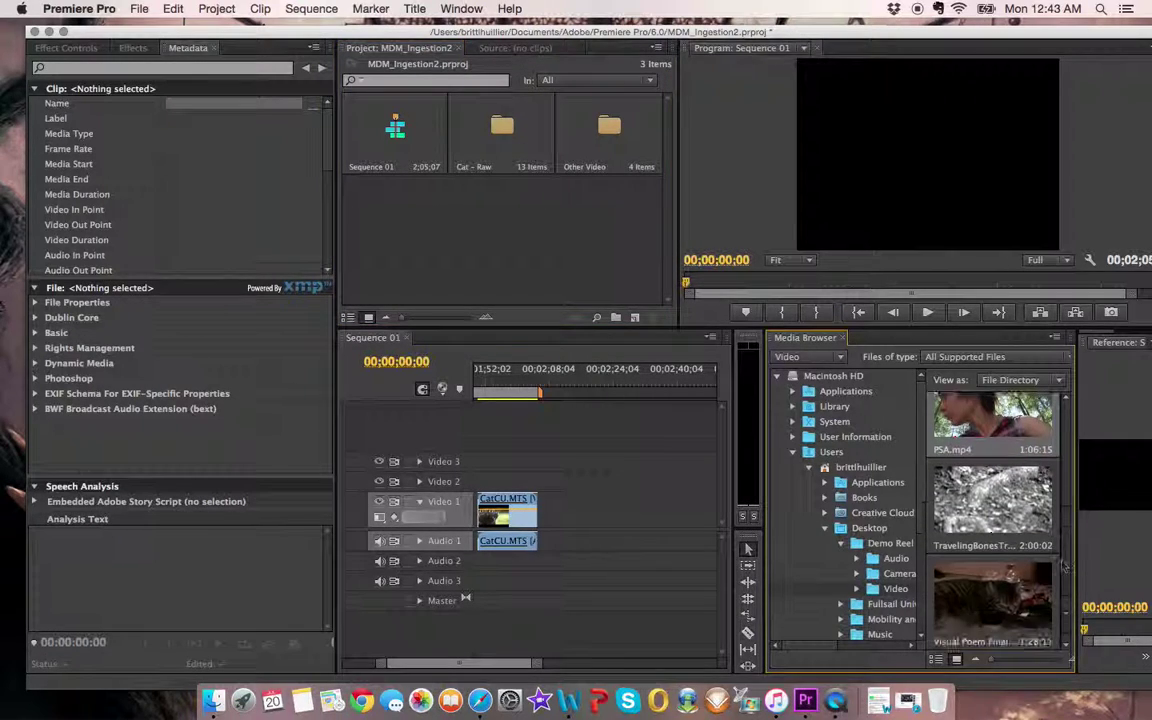
right_click(1005, 507)
left_click(957, 509)
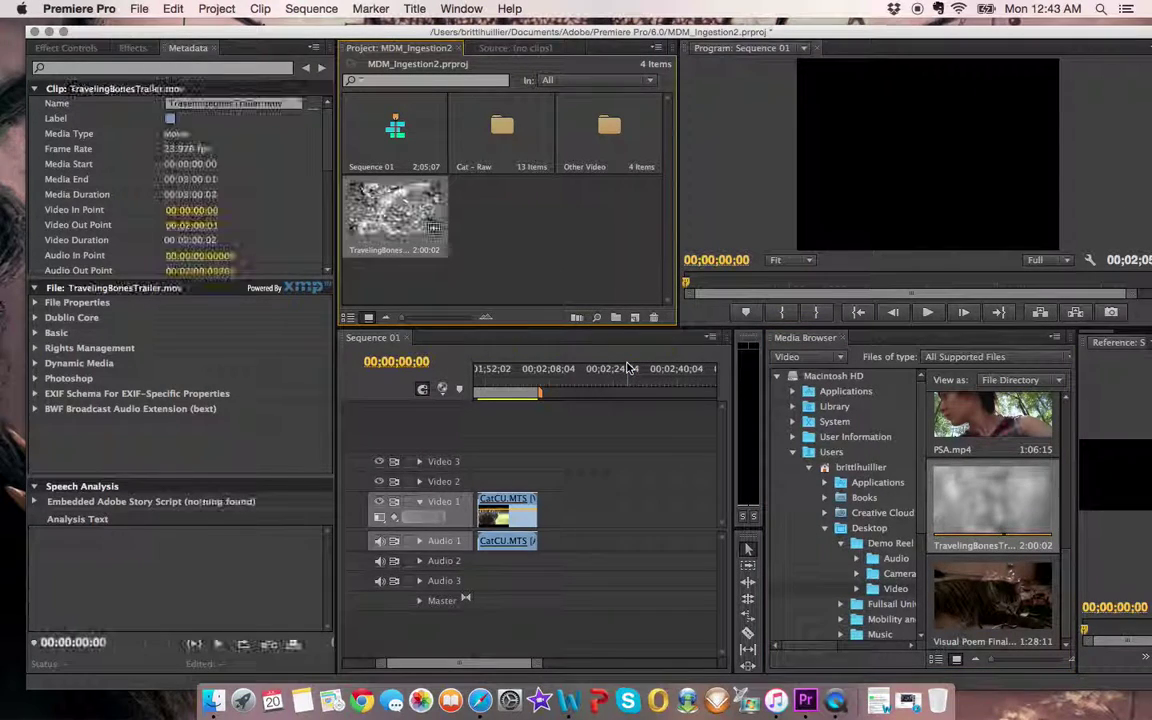
left_click_drag(486, 181, 612, 150)
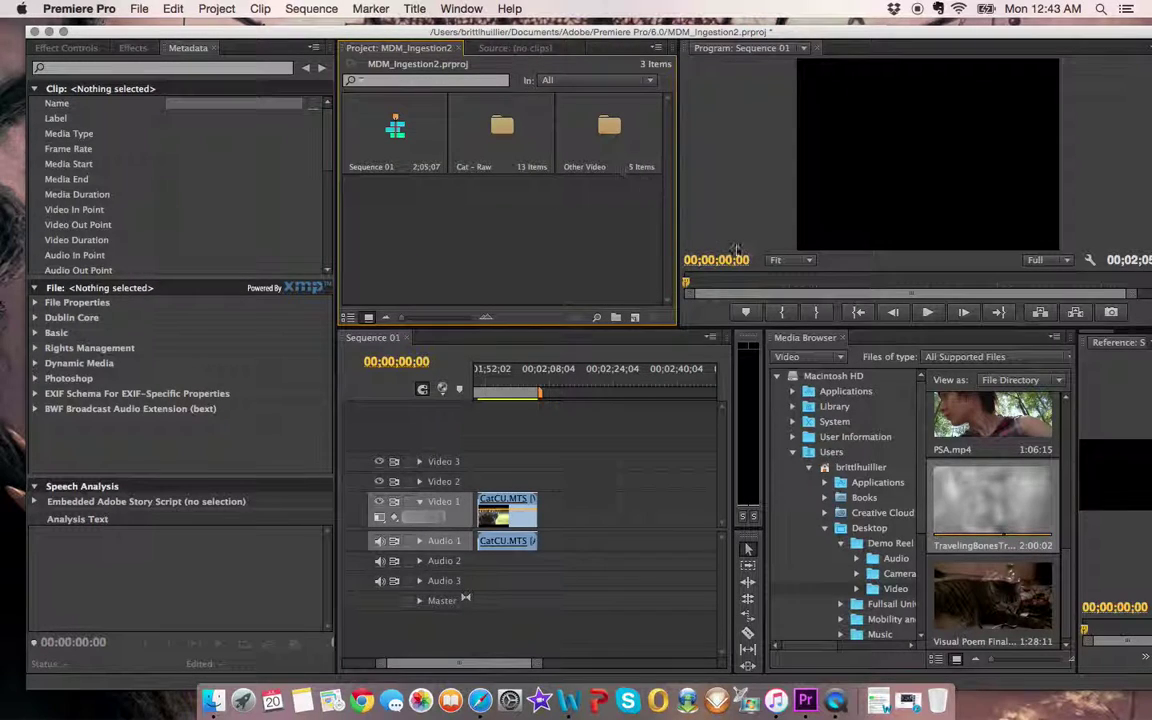
Step: Import the "Visual Poem Final" video from the Video folder and move it into the "Other Video" bin
left_click(975, 596)
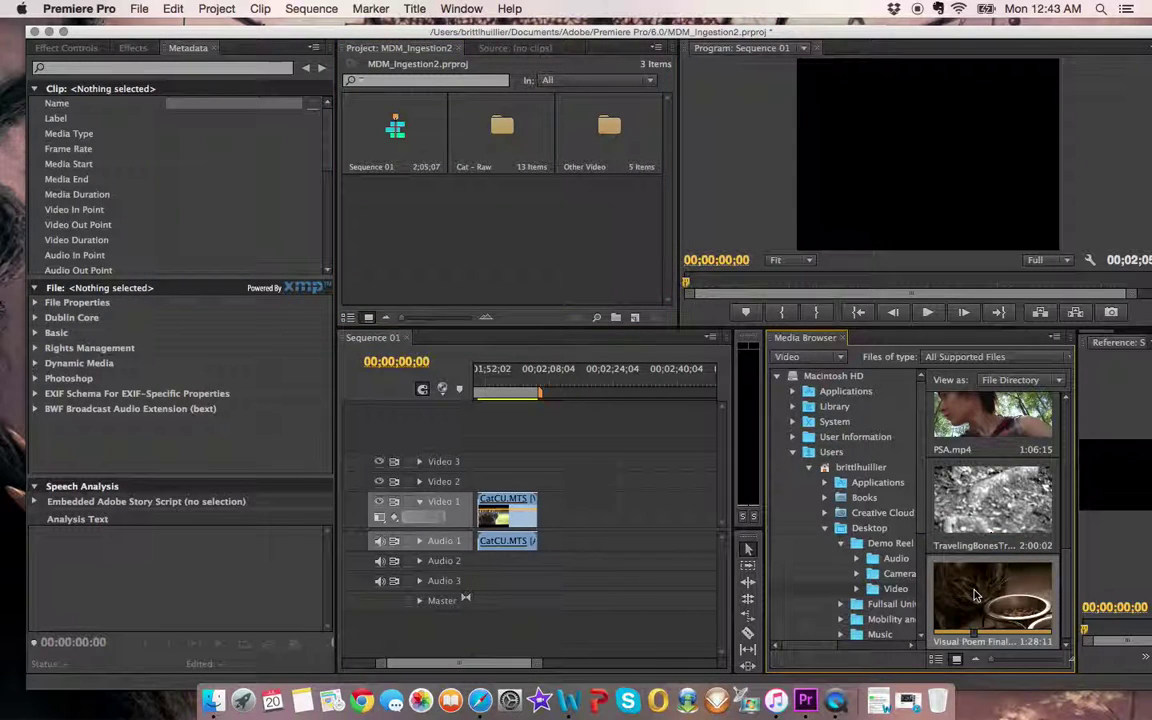
right_click(975, 596)
left_click(995, 600)
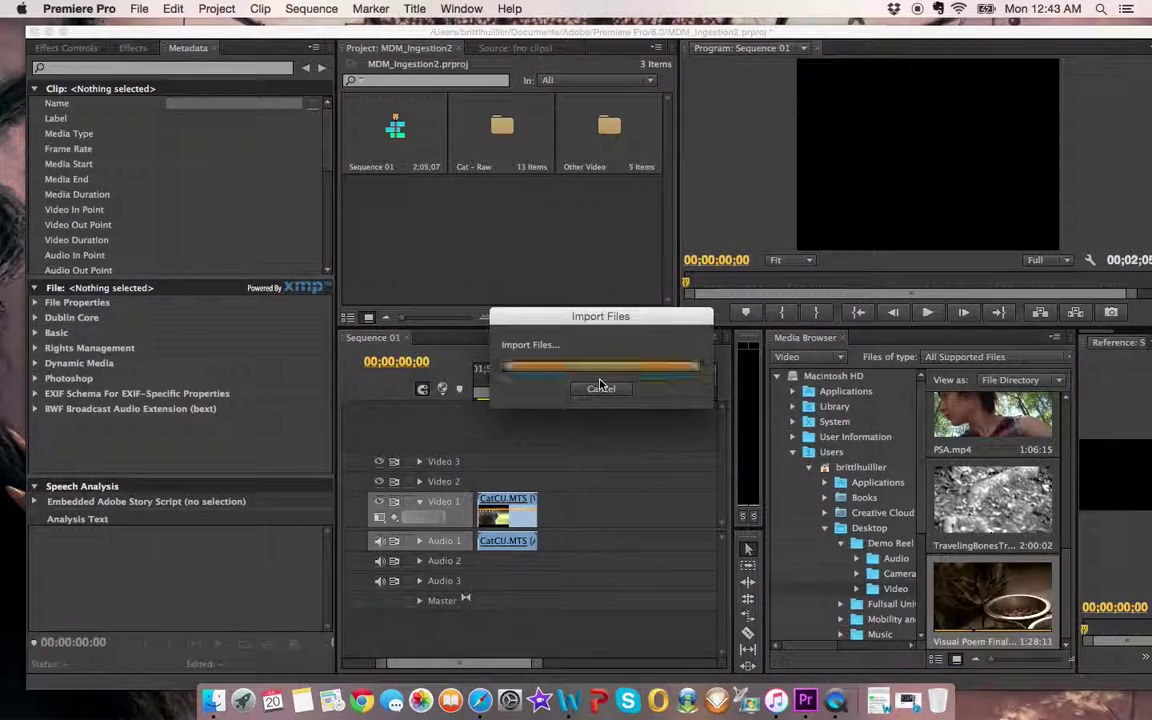
left_click_drag(395, 210, 597, 151)
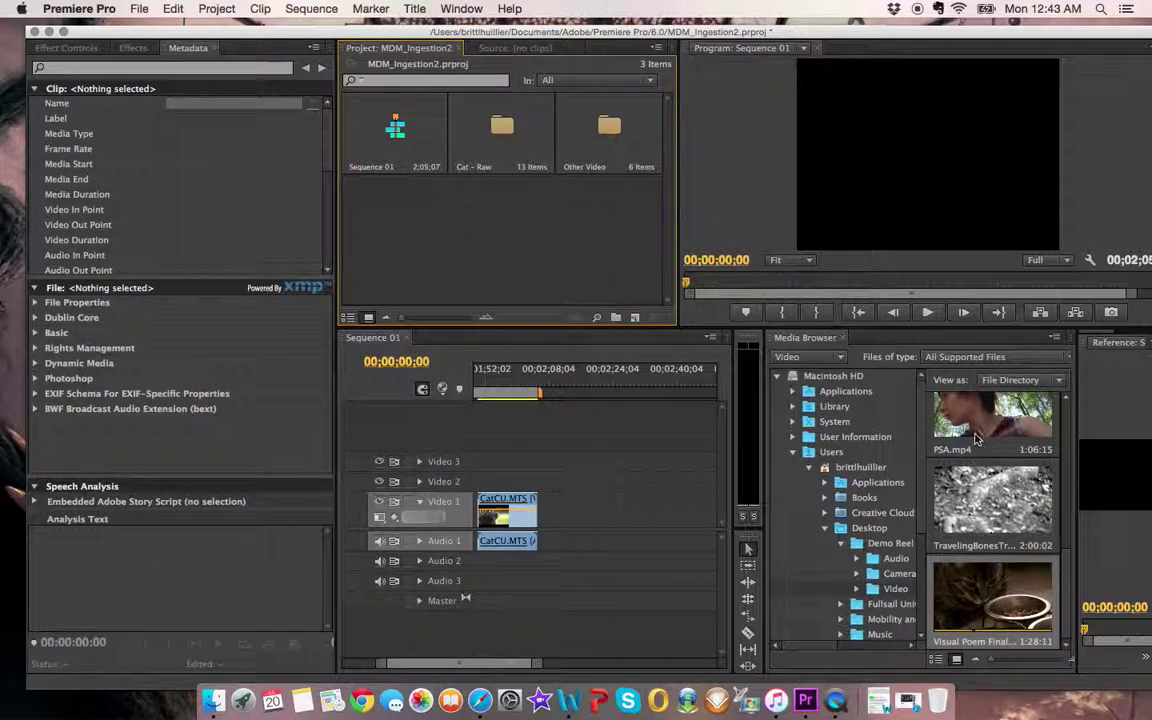
Step: Open the "Other Video" subfolder of the Demo Reel Video folder and look through its clips
left_click_drag(1070, 555, 1070, 457)
scroll(1050, 490, "up", 1)
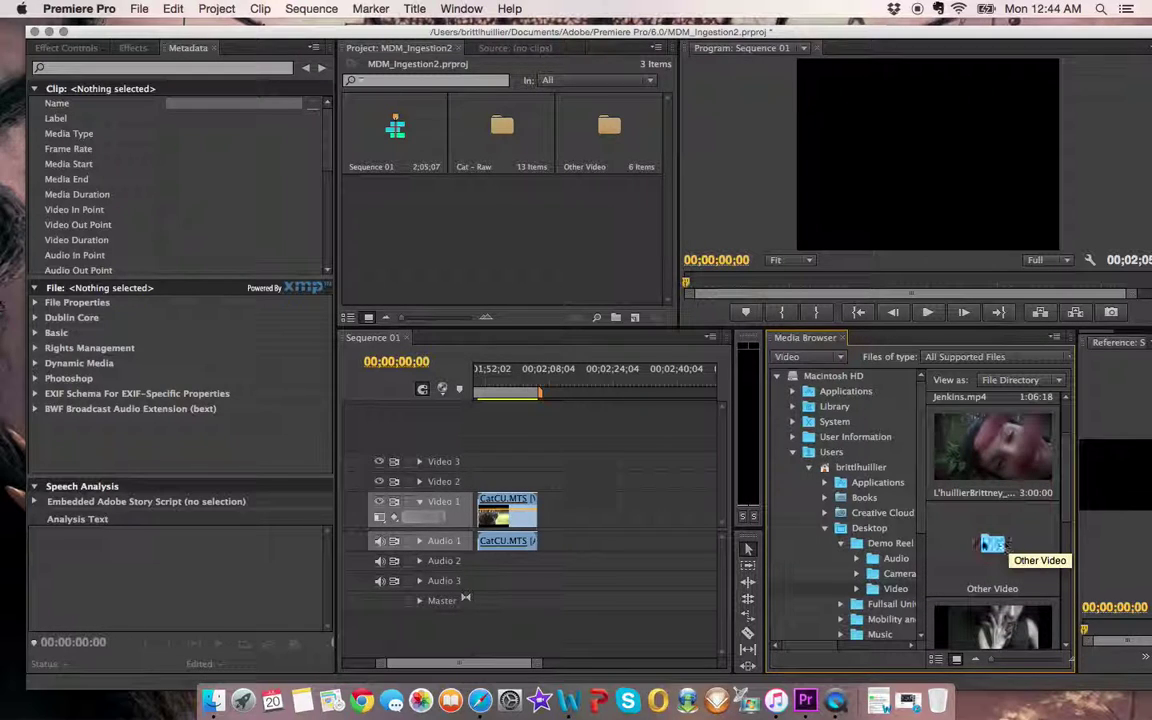
double_click(993, 544)
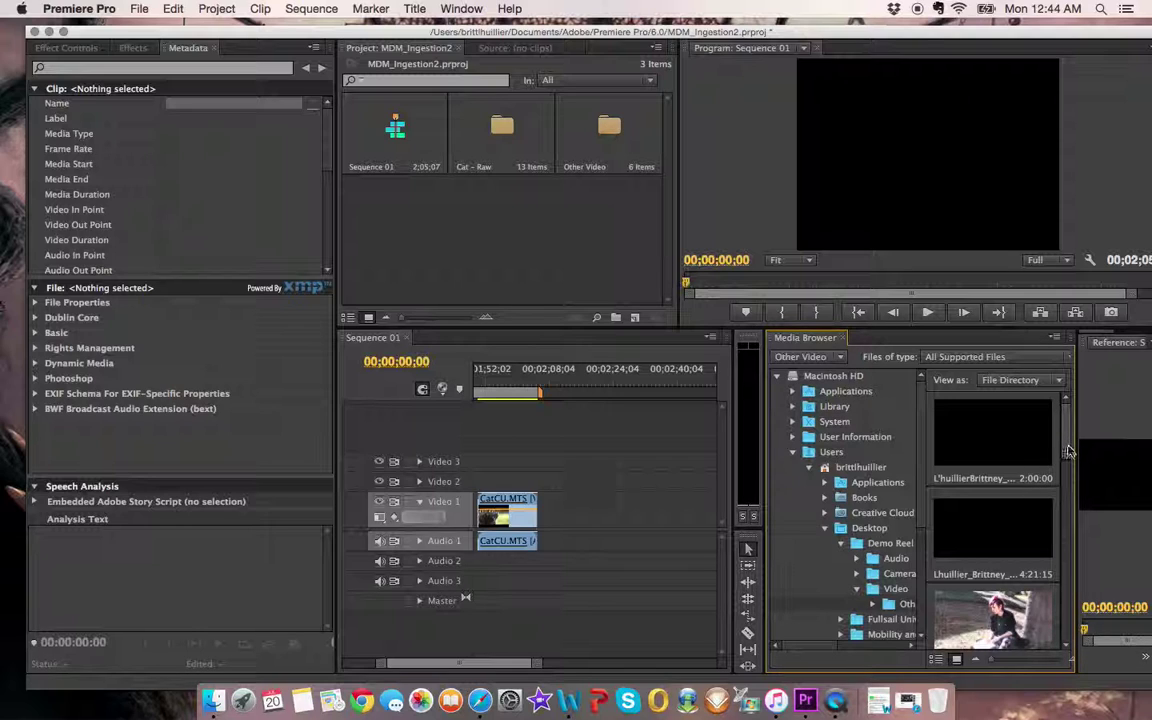
left_click_drag(1068, 449, 1068, 540)
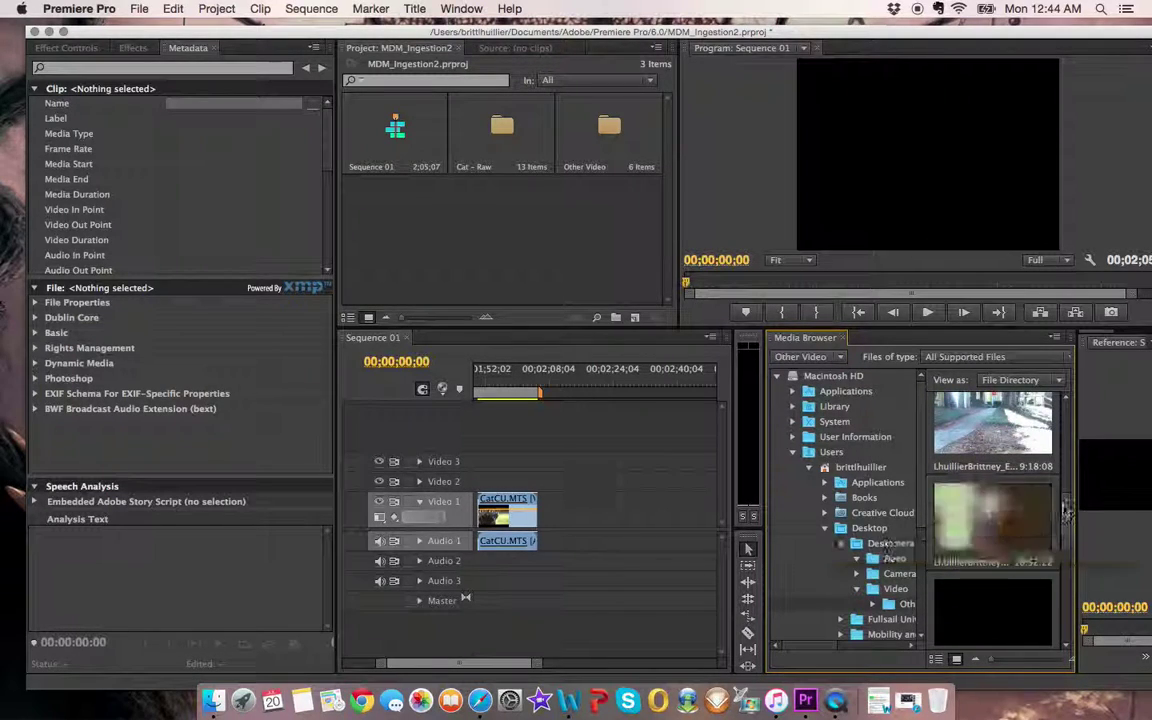
left_click_drag(1066, 507, 1060, 398)
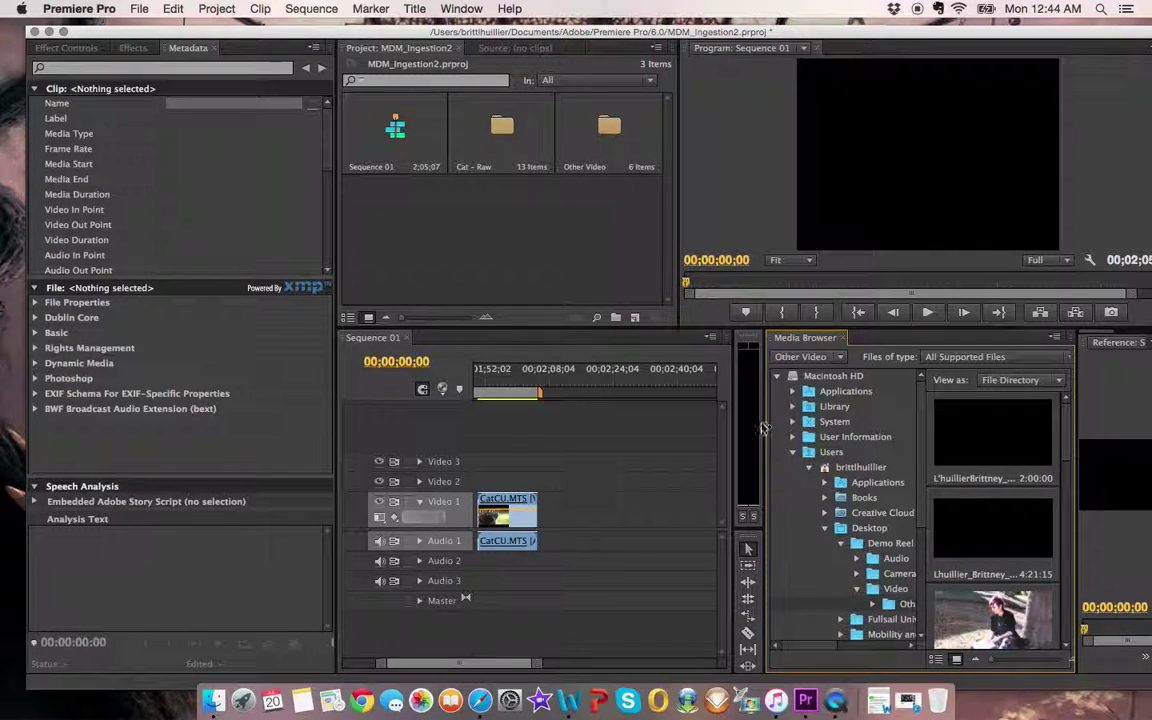
Step: Create a new bin named "Audio" at the top level of the project
left_click(616, 318)
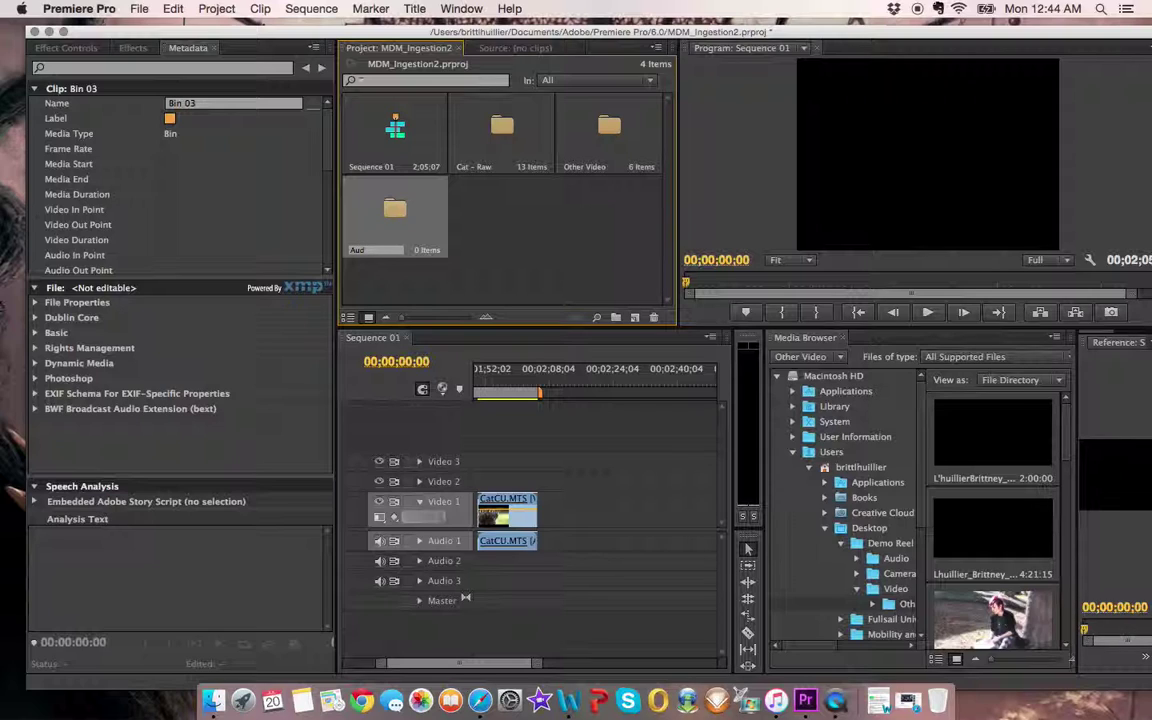
left_click(502, 130)
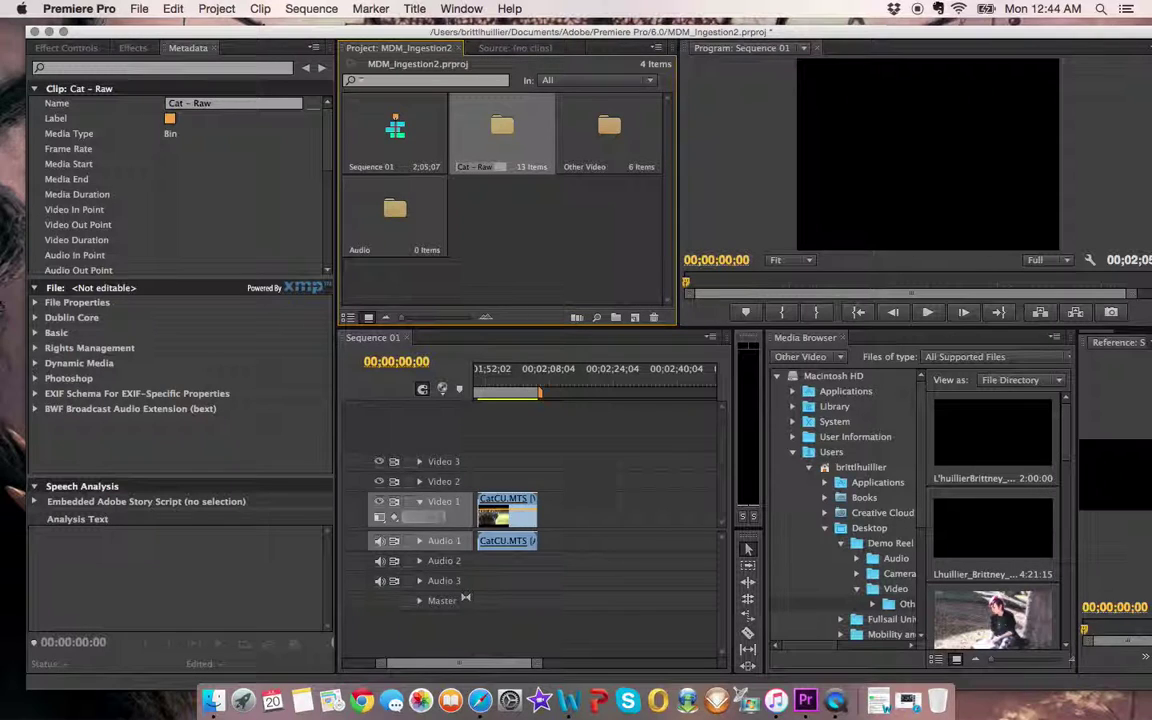
left_click(618, 266)
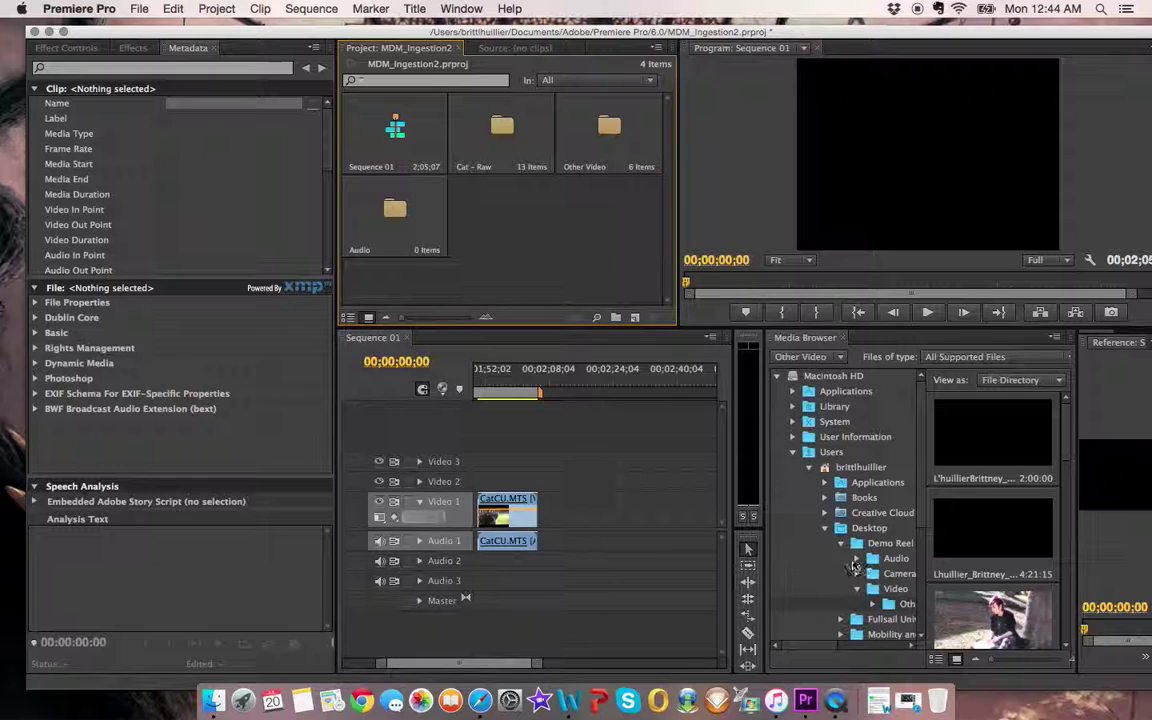
Step: Import Lost-in-the-Witchs-Wood_ALT_WSR3400401.mp3 from the Westar Music folder inside Demo Reel's Audio folder and move it into the "Audio" bin
left_click(890, 560)
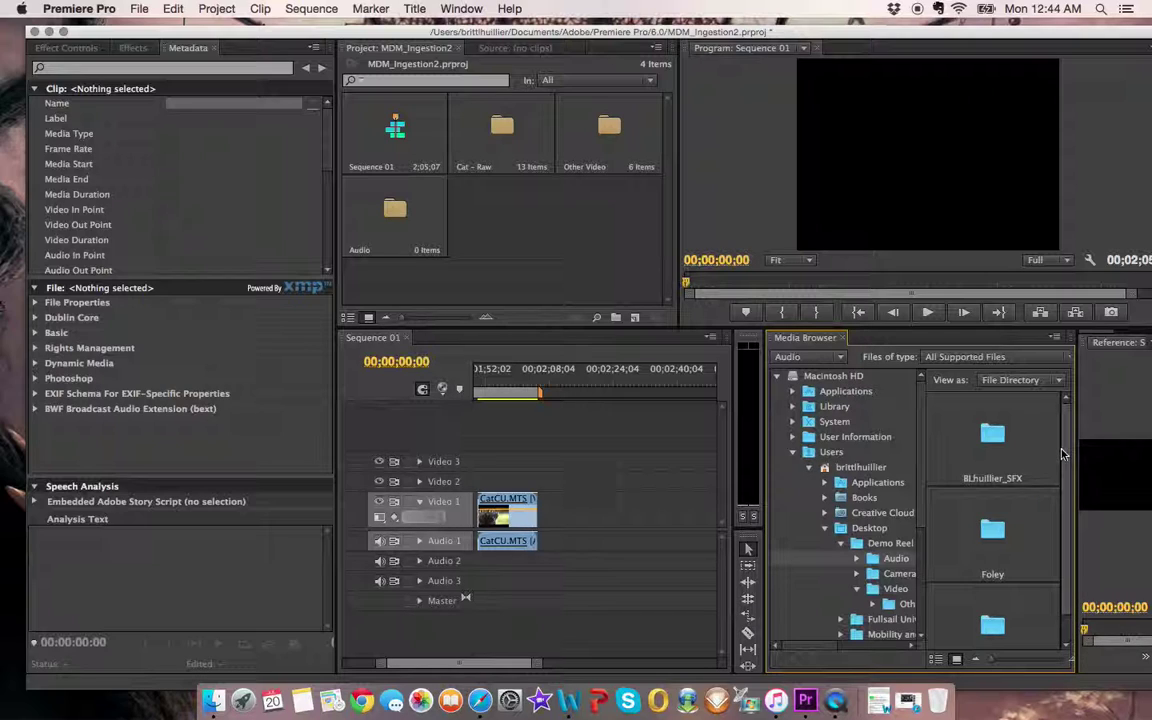
scroll(1062, 475, "down", 2)
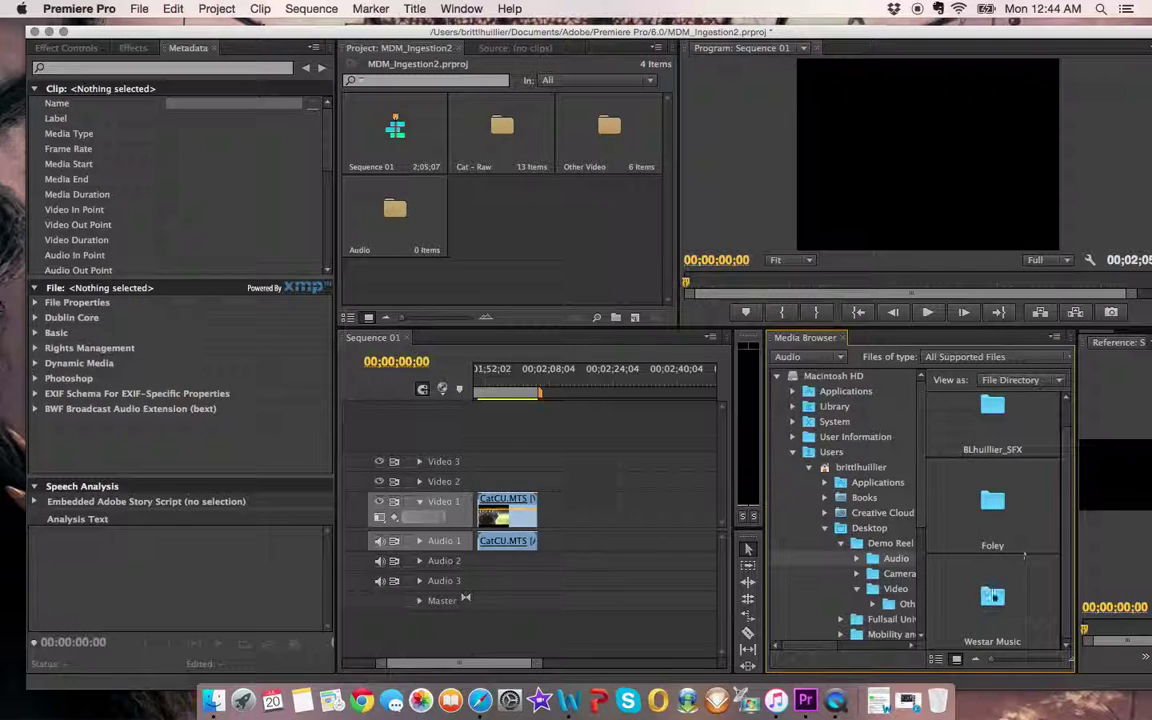
double_click(992, 595)
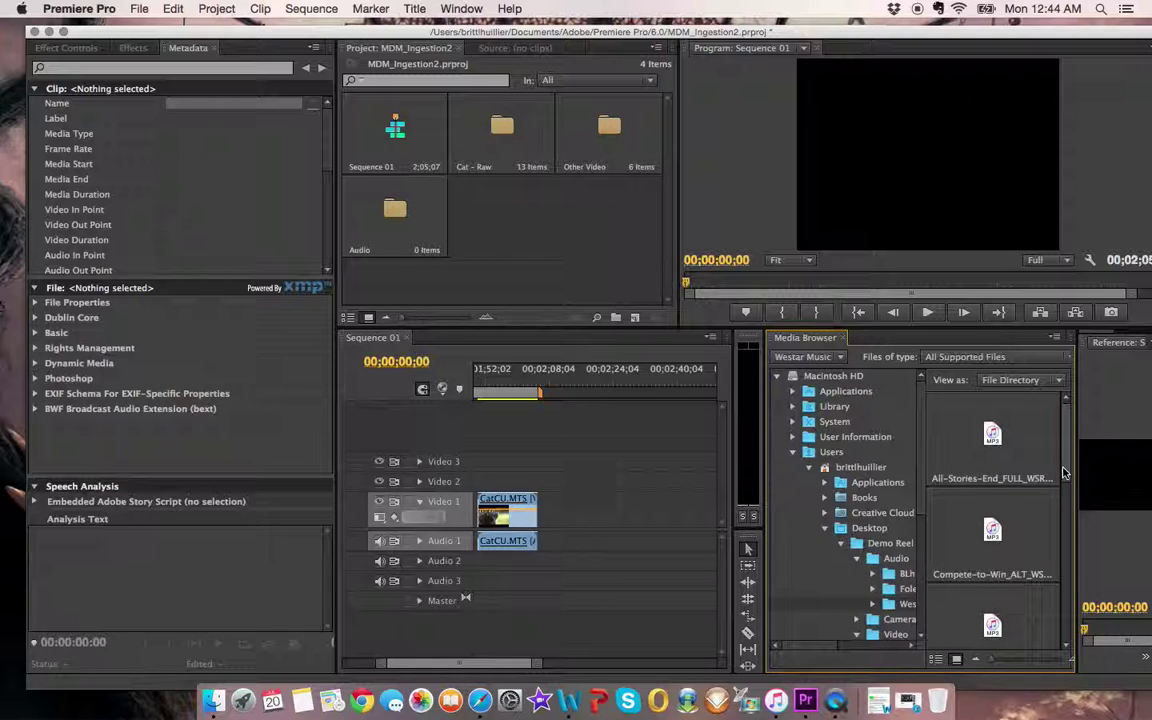
left_click_drag(1066, 474, 1066, 560)
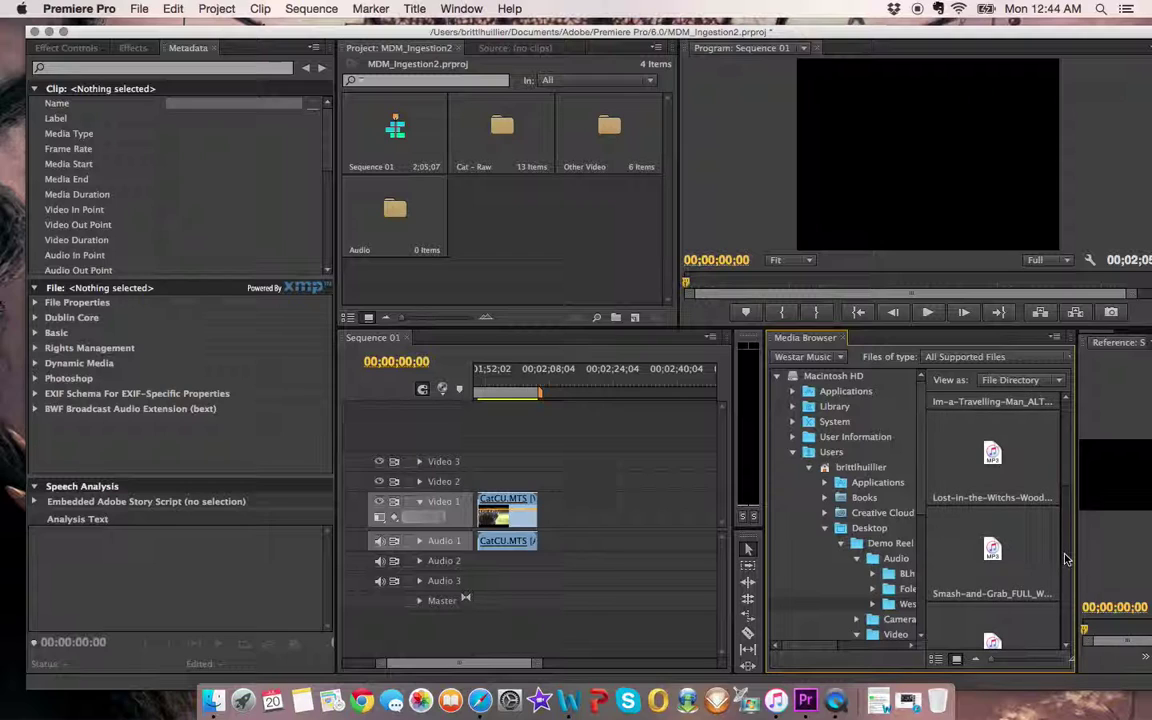
left_click(1037, 486)
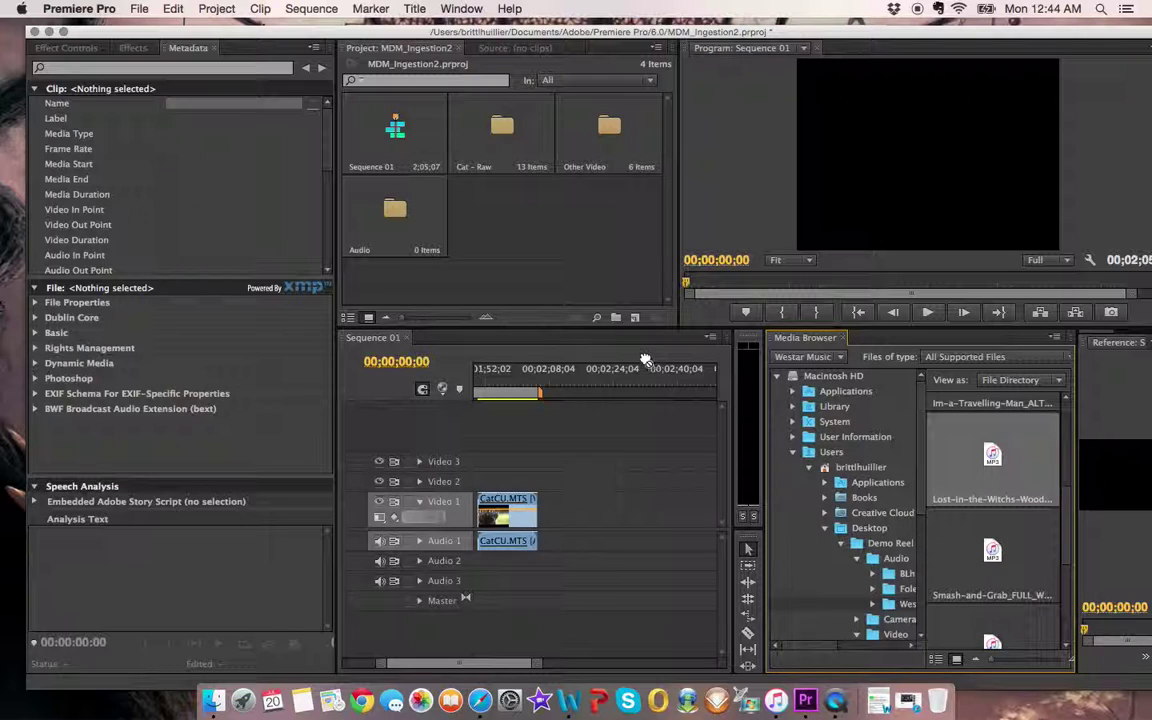
left_click_drag(468, 272, 416, 228)
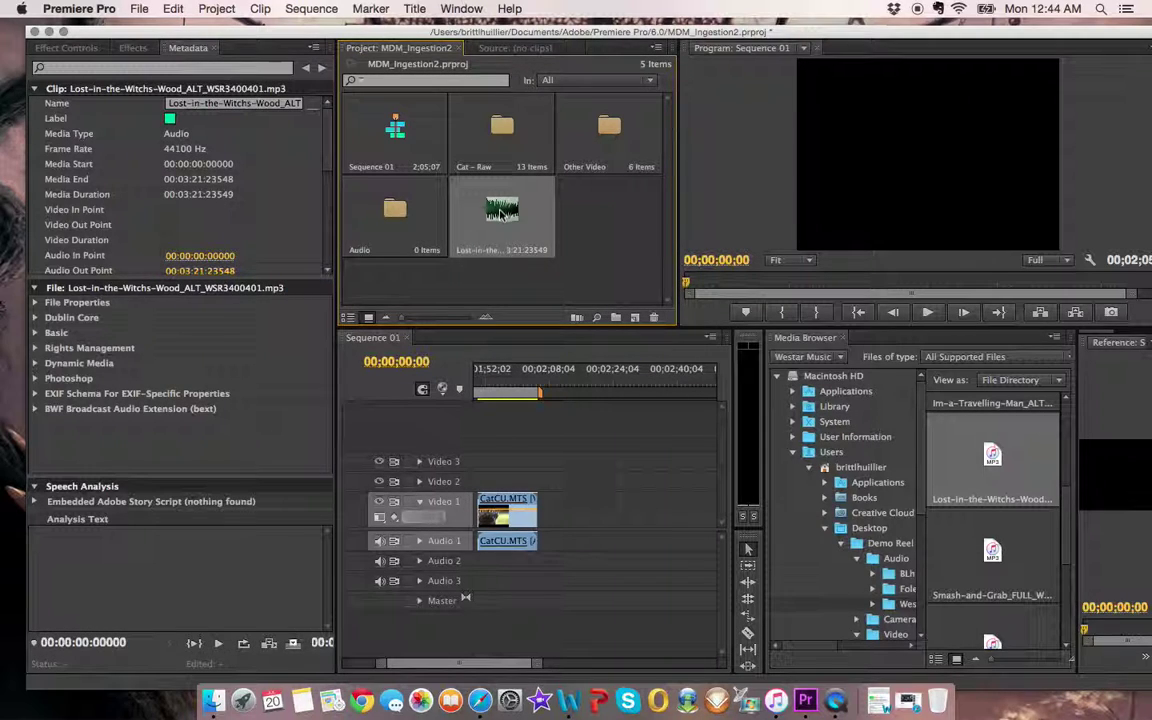
left_click_drag(448, 195, 418, 224)
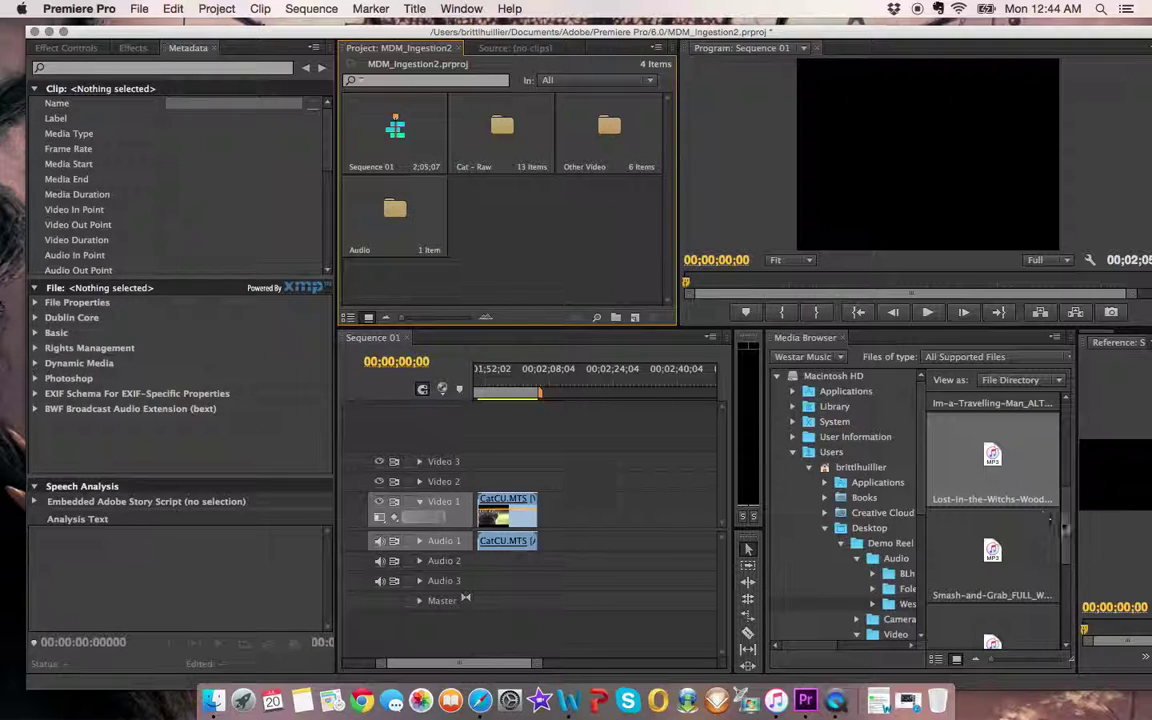
Step: Import the "Swan-Lake-Six" Tchaikovsky MP3 from the Westar Music folder and move it into the "Audio" bin
left_click_drag(1065, 545, 1064, 607)
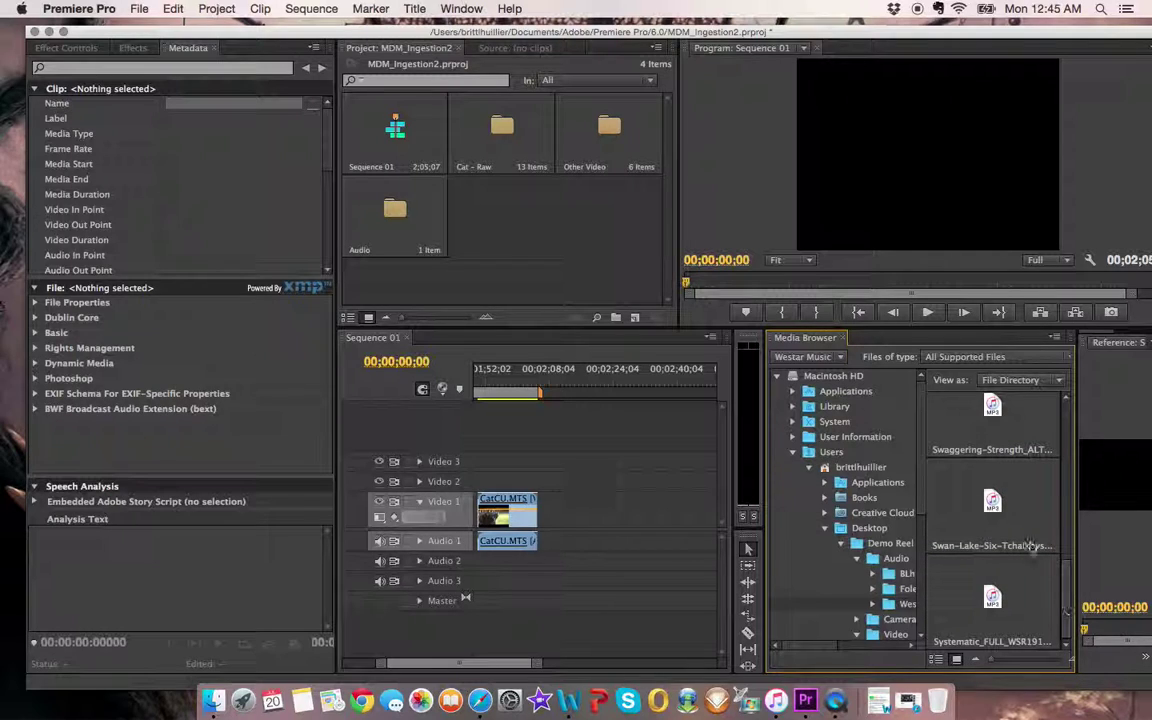
left_click_drag(1003, 518, 415, 244)
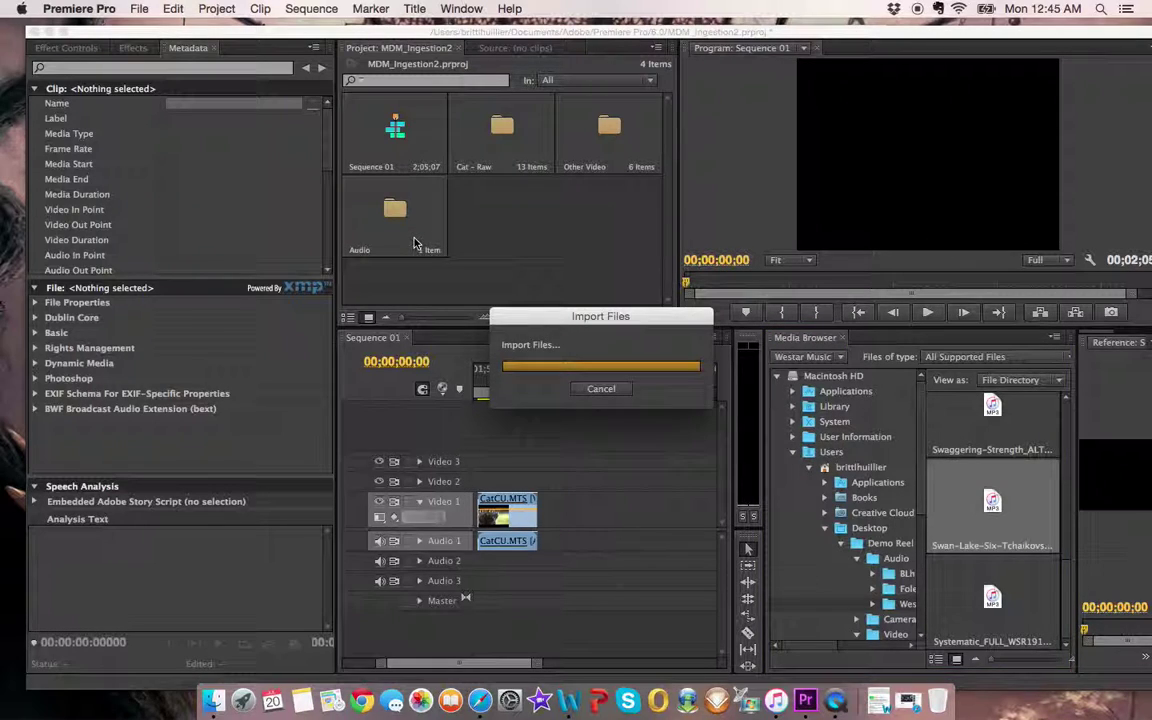
left_click_drag(494, 208, 401, 218)
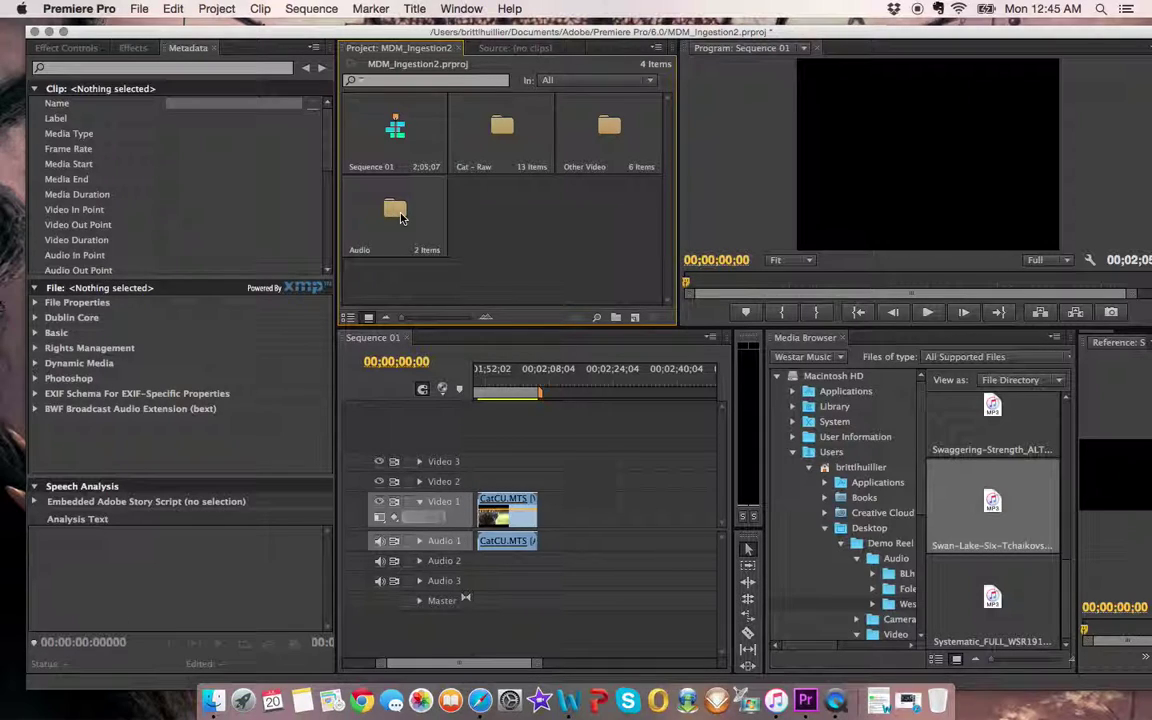